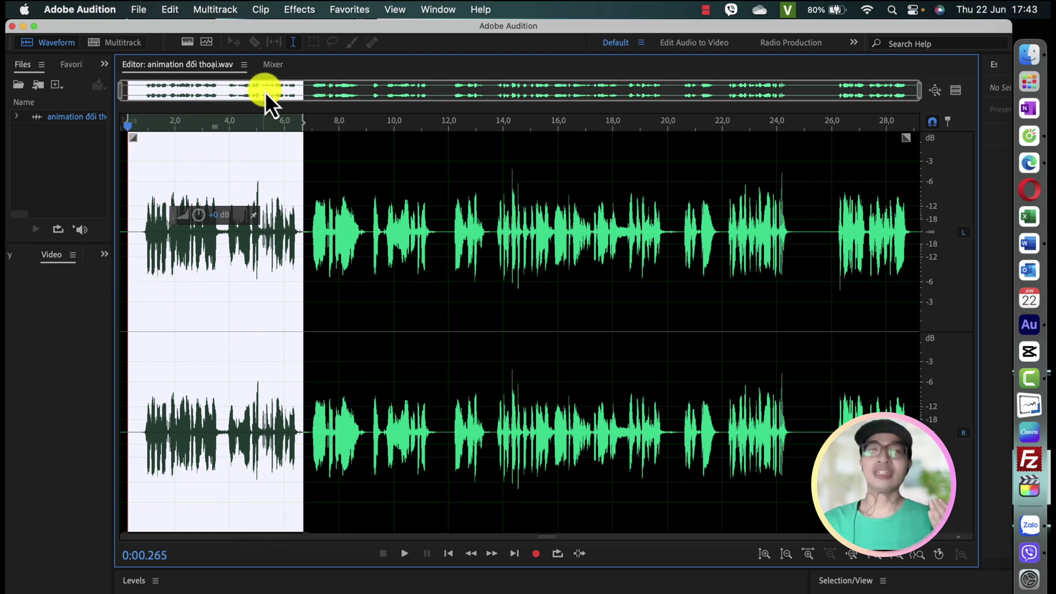
Open the Pitch Shifter for the selected first section and preview it at 4 semi-tones and 18 cents
{"action": "left_click", "coordinate": [287, 14]}
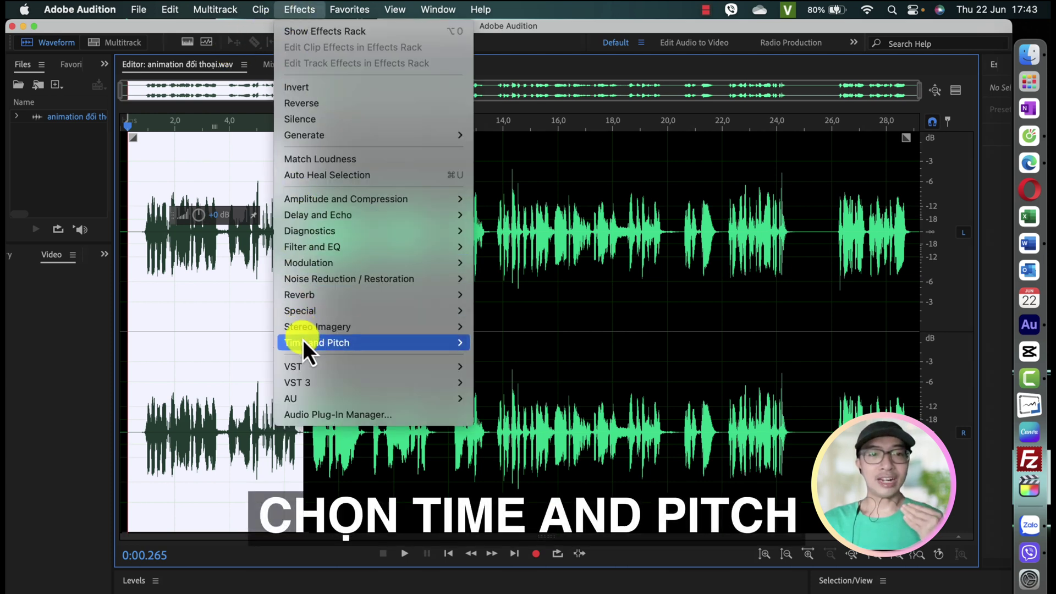
{"action": "mouse_move", "coordinate": [422, 345]}
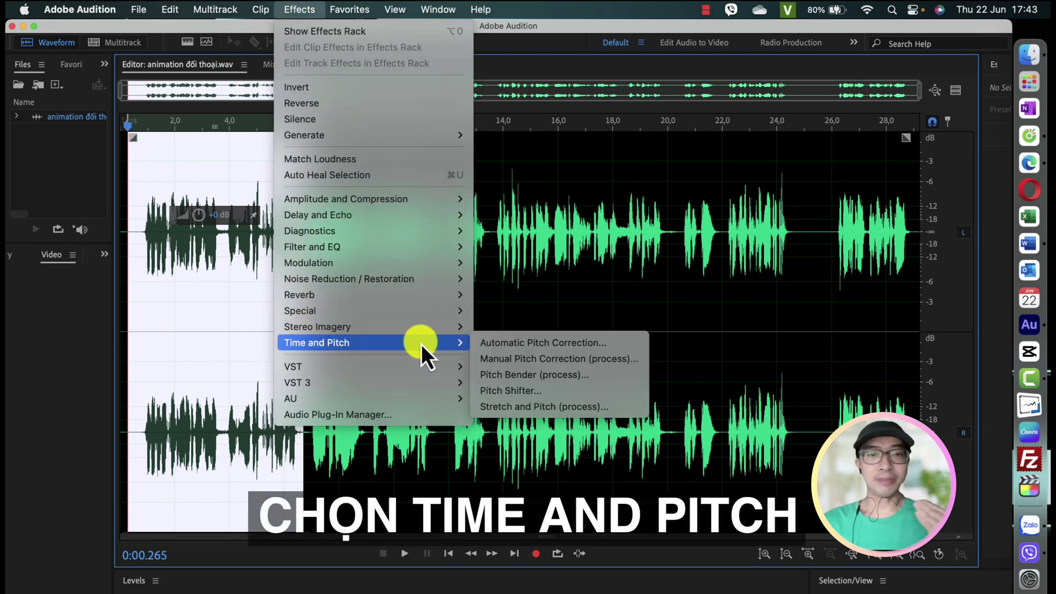
{"action": "left_click", "coordinate": [507, 397]}
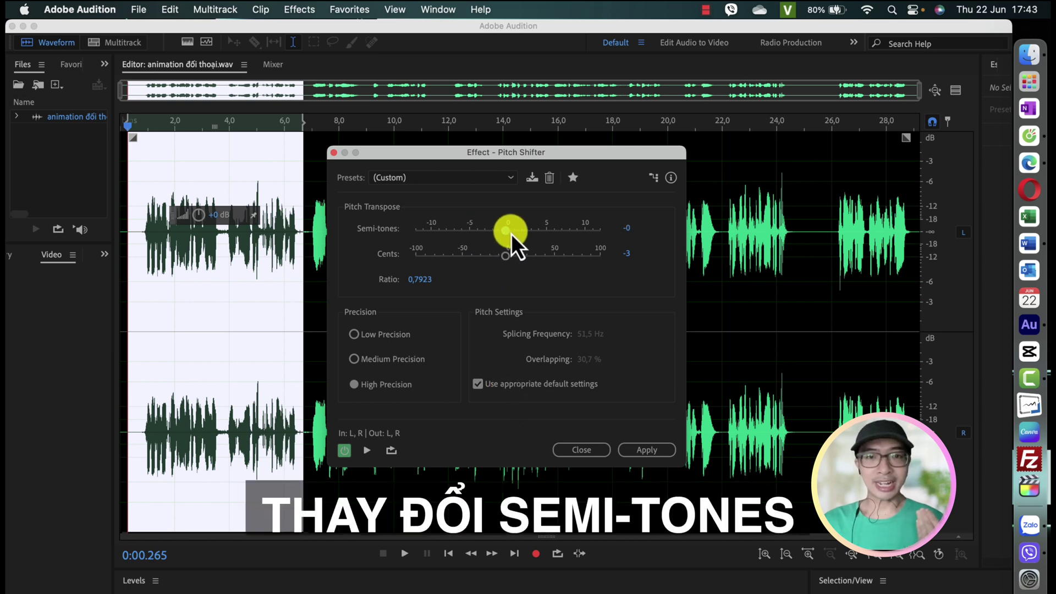
{"action": "left_click_drag", "start_coordinate": [545, 235], "coordinate": [525, 260]}
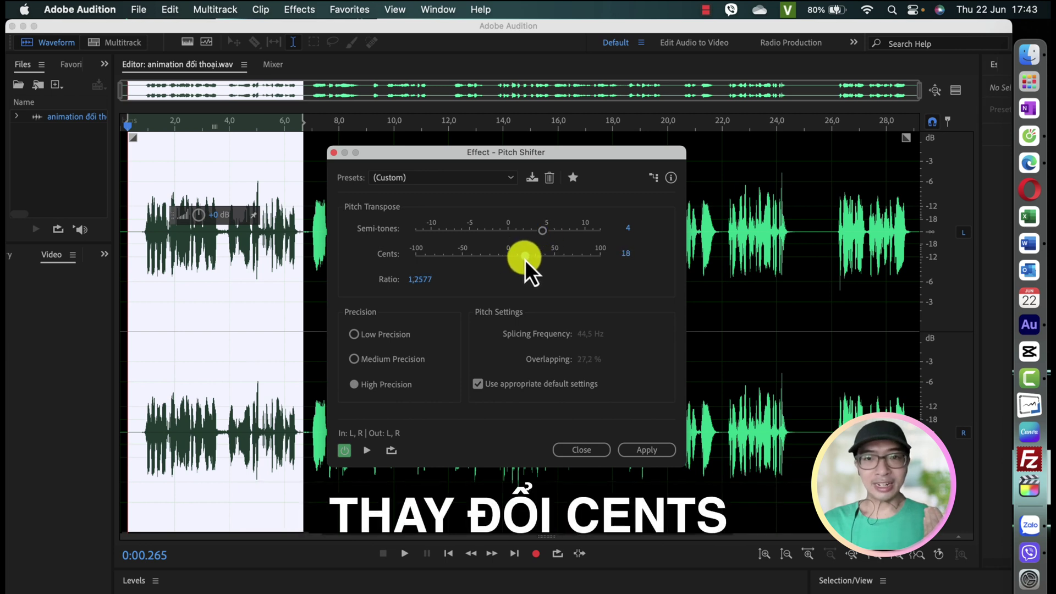
{"action": "left_click", "coordinate": [372, 452]}
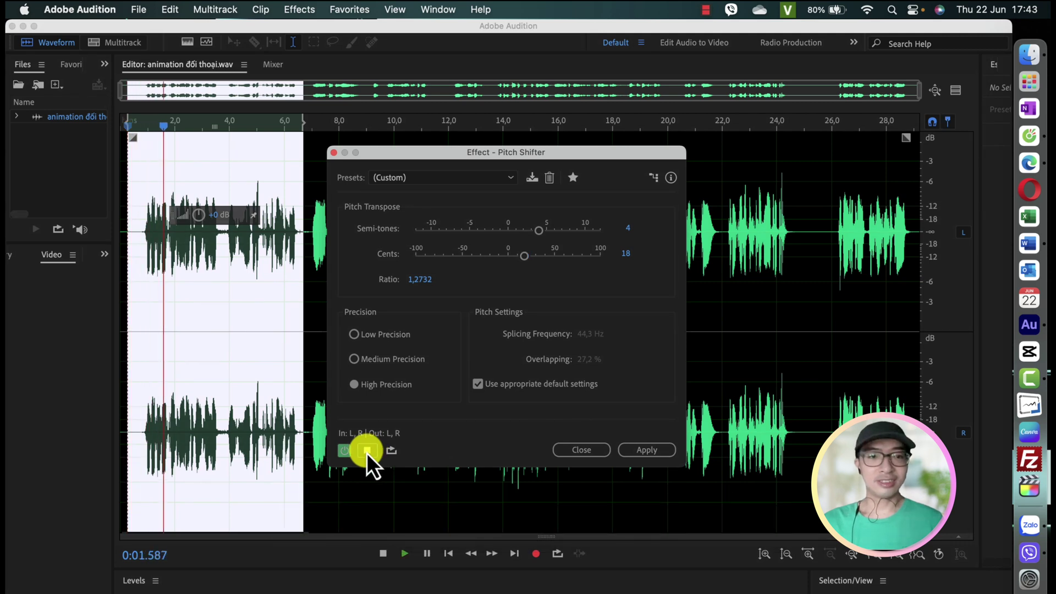
{"action": "left_click", "coordinate": [367, 451]}
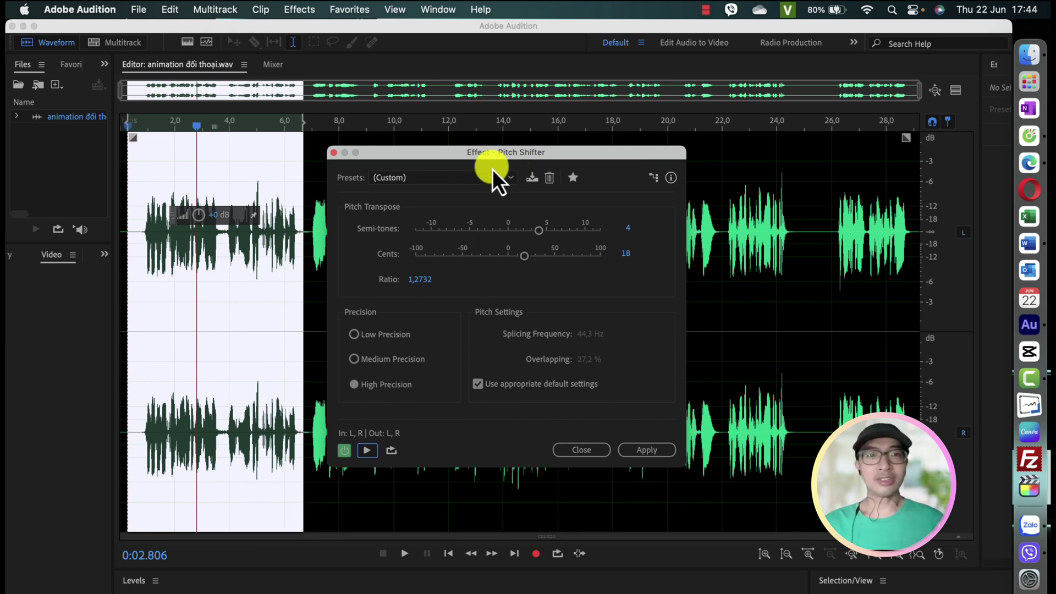
Preview the section from about 13.7 s to 24.8 s at -2 semi-tones and -28 cents, and close the Pitch Shifter without applying
{"action": "left_click_drag", "start_coordinate": [472, 150], "coordinate": [223, 164]}
{"action": "left_click_drag", "start_coordinate": [496, 243], "coordinate": [799, 258]}
{"action": "left_click_drag", "start_coordinate": [293, 237], "coordinate": [234, 267]}
{"action": "left_click", "coordinate": [124, 456]}
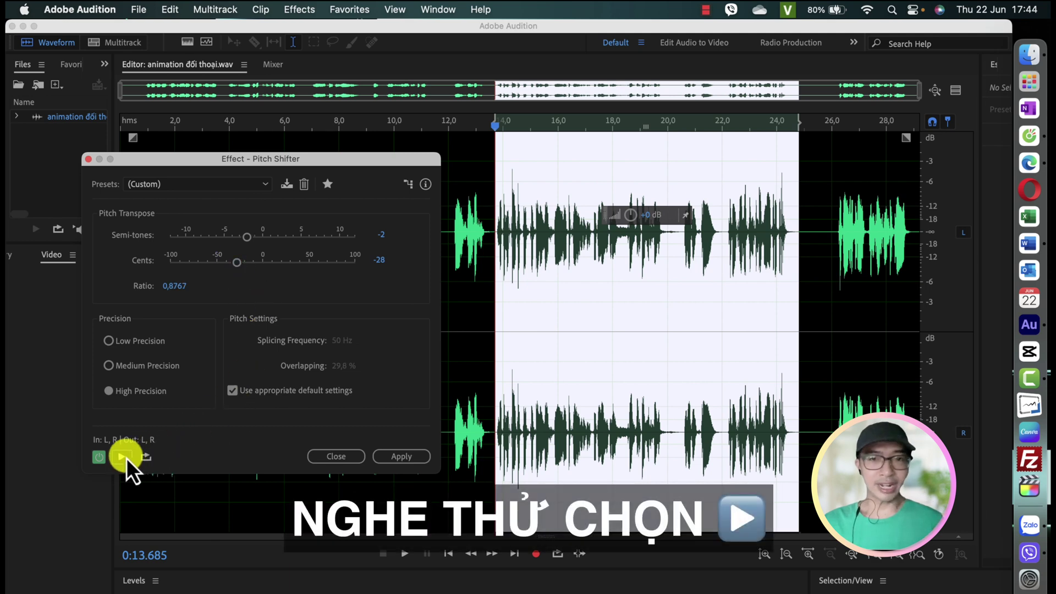
{"action": "left_click", "coordinate": [124, 457]}
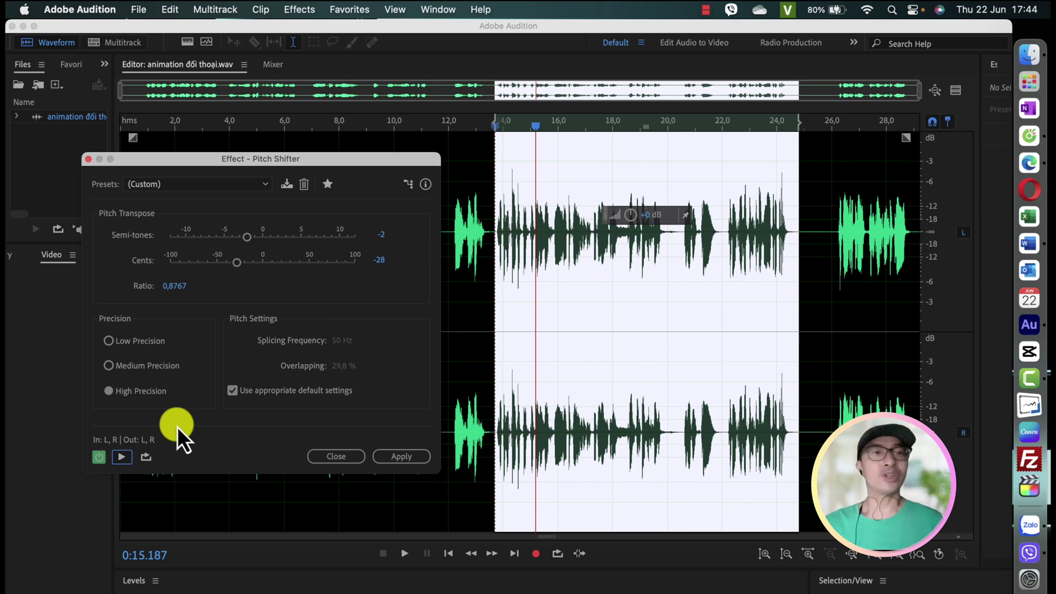
{"action": "left_click", "coordinate": [87, 159]}
{"action": "left_click", "coordinate": [366, 362]}
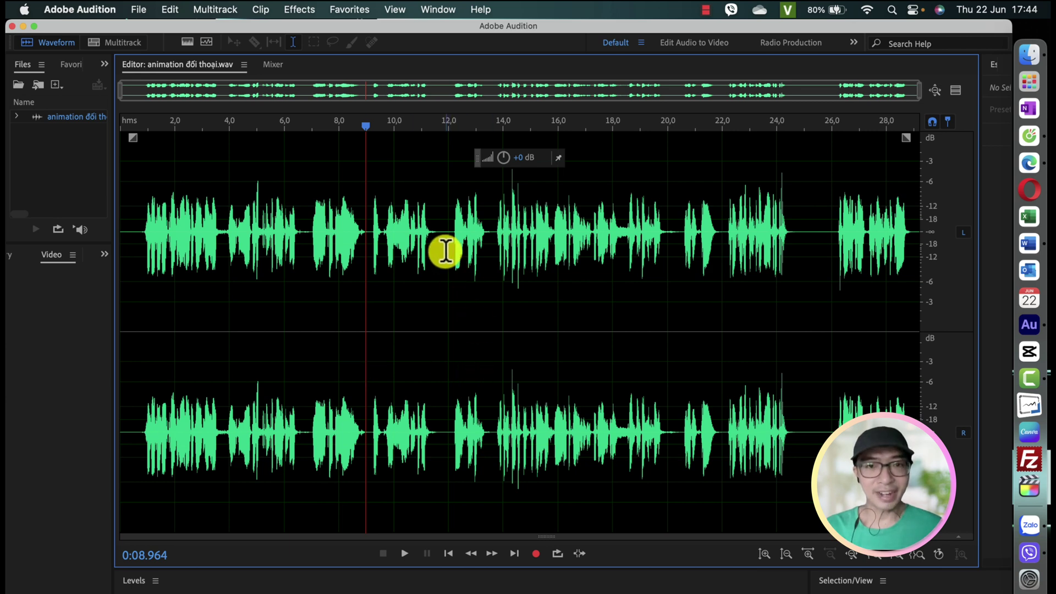
Silence the second speaker's dialogue from about 9.15 s to 25 s in the waveform
{"action": "left_click_drag", "start_coordinate": [372, 243], "coordinate": [805, 286]}
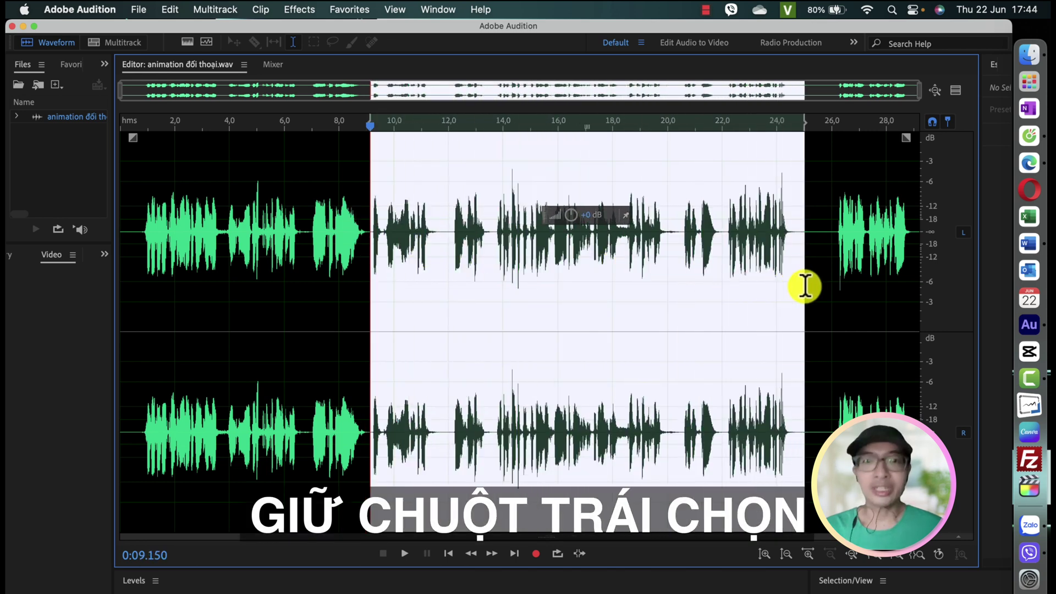
{"action": "right_click", "coordinate": [649, 320]}
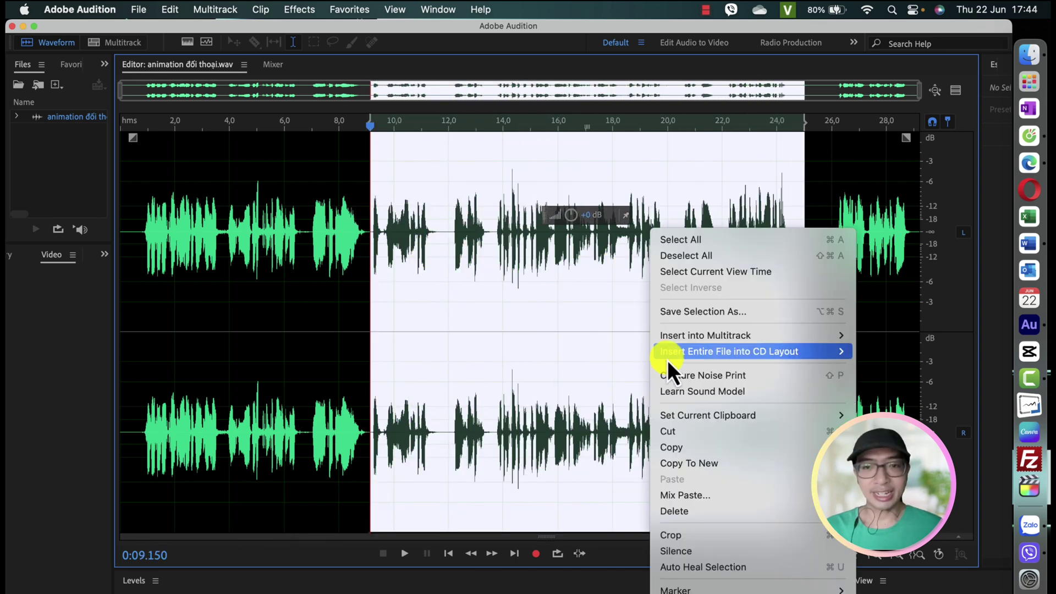
{"action": "left_click", "coordinate": [697, 549]}
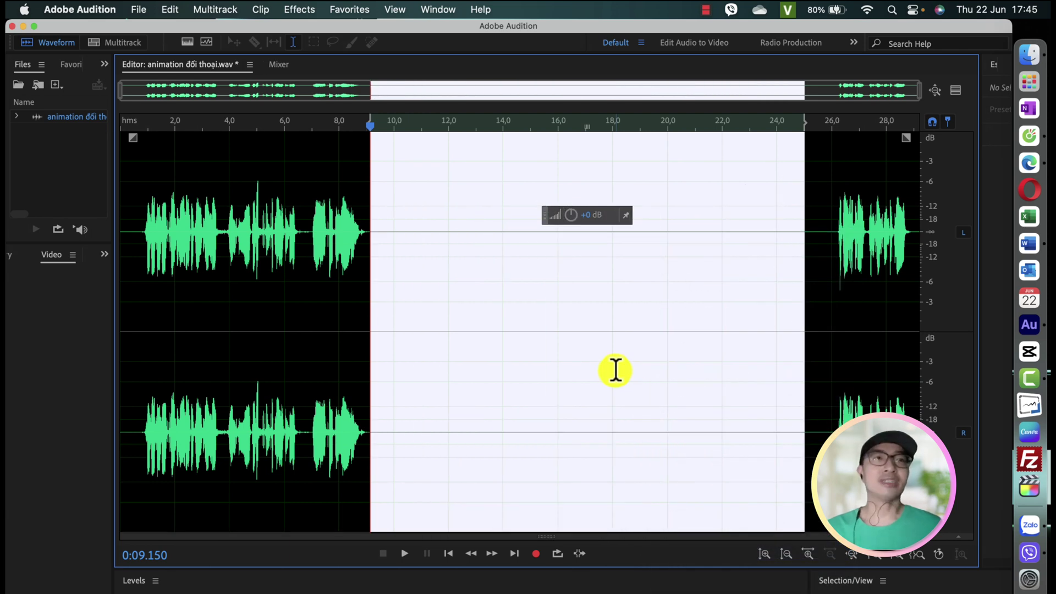
Set up a Wave PCM export of the edited audio named học trò.wav and cancel the export
{"action": "left_click", "coordinate": [141, 11]}
{"action": "mouse_move", "coordinate": [156, 308]}
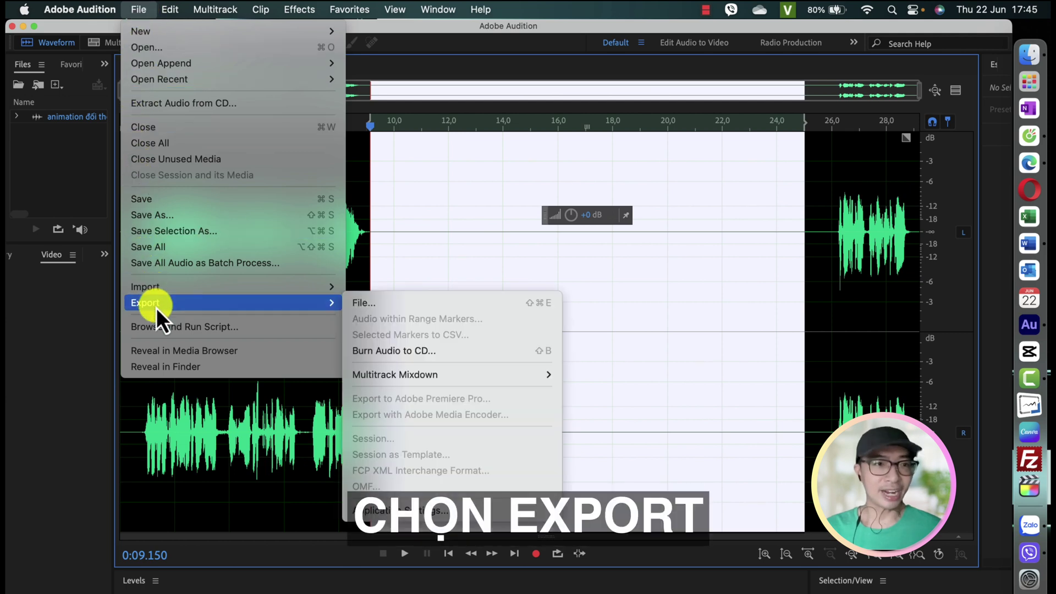
{"action": "left_click", "coordinate": [370, 304]}
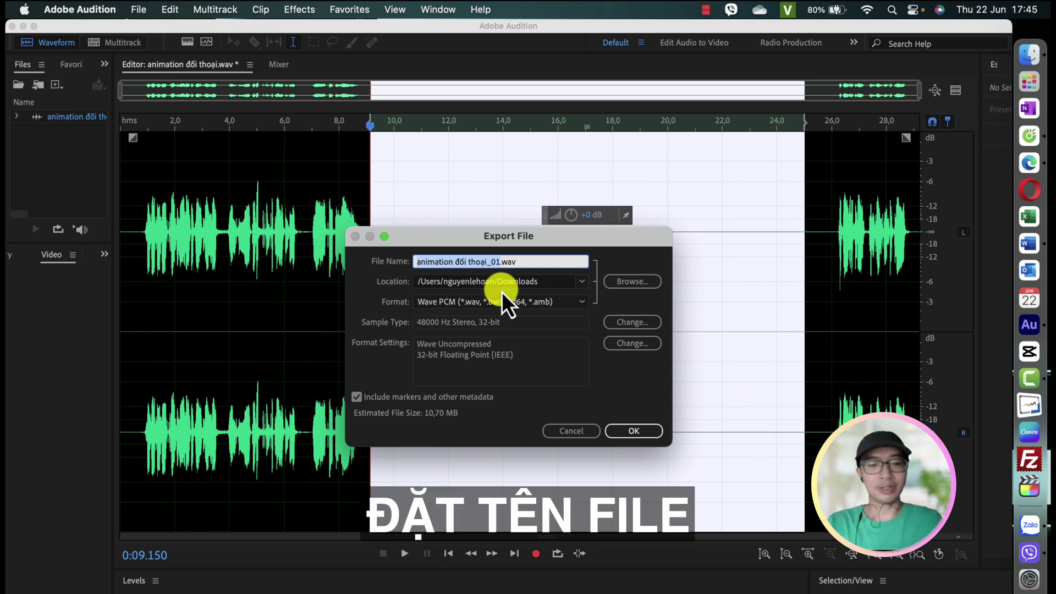
{"action": "type", "text": "học trò"}
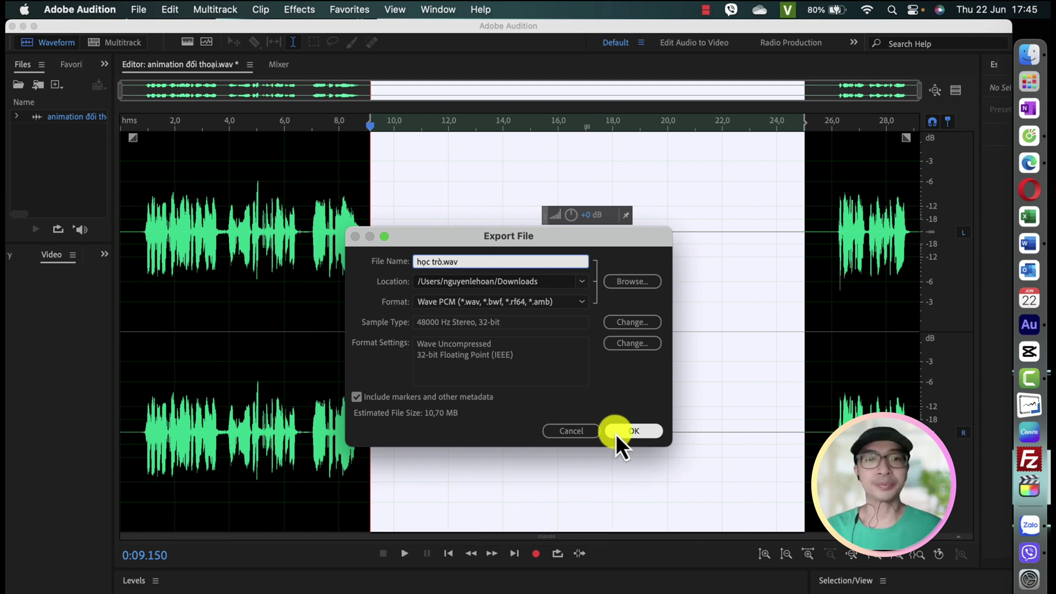
{"action": "left_click", "coordinate": [580, 432]}
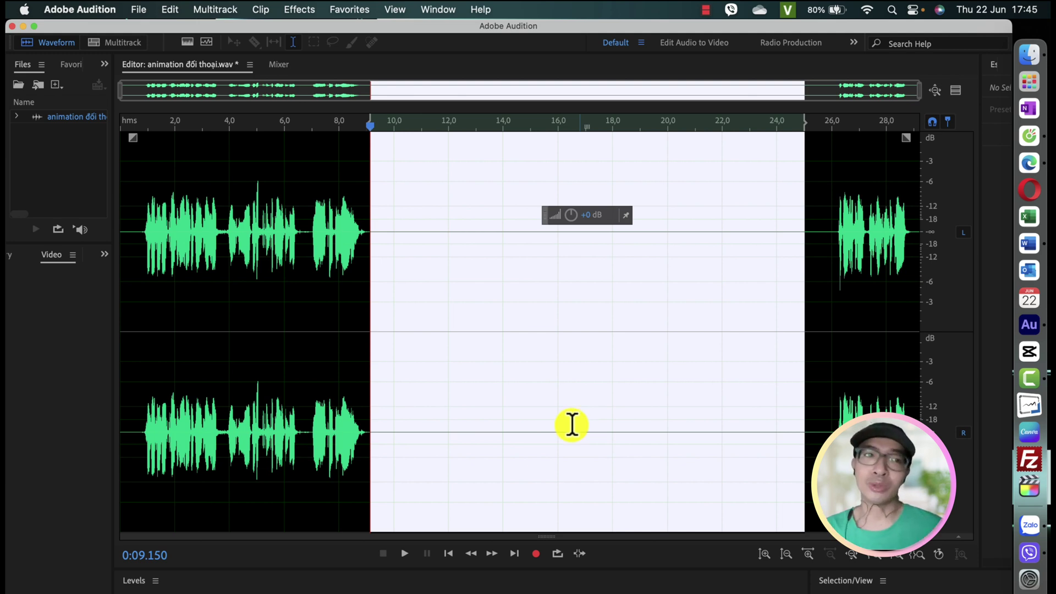
Close the audio editor without saving the changes to animation đối thoại.wav
{"action": "left_click", "coordinate": [12, 27]}
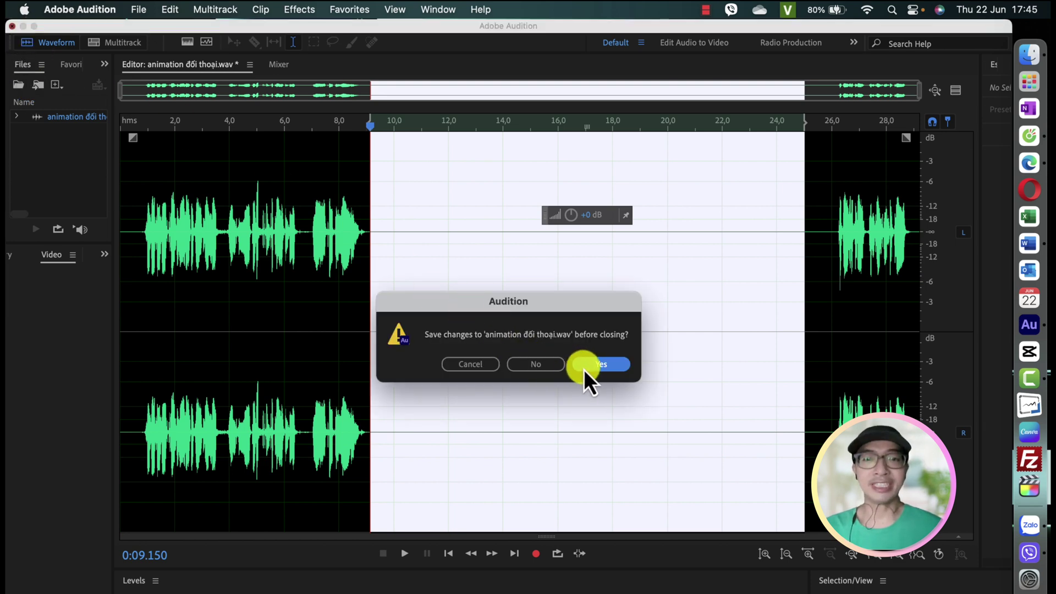
{"action": "left_click", "coordinate": [550, 368]}
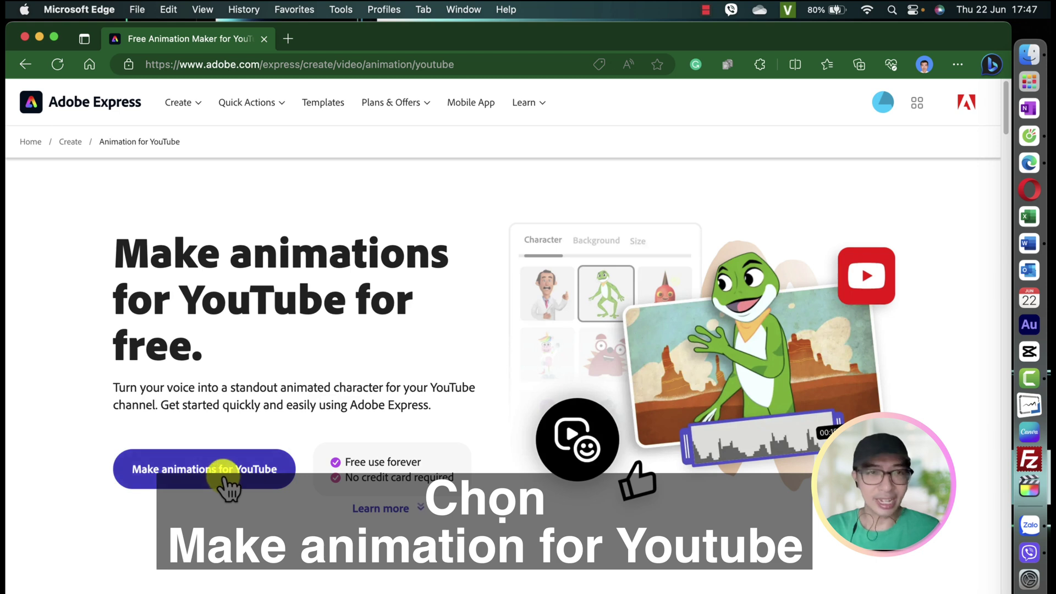
Launch the YouTube animation maker in Adobe Express and try several characters, including Riley, Zippy, Pat, Maya and Squeaky
{"action": "left_click", "coordinate": [223, 479]}
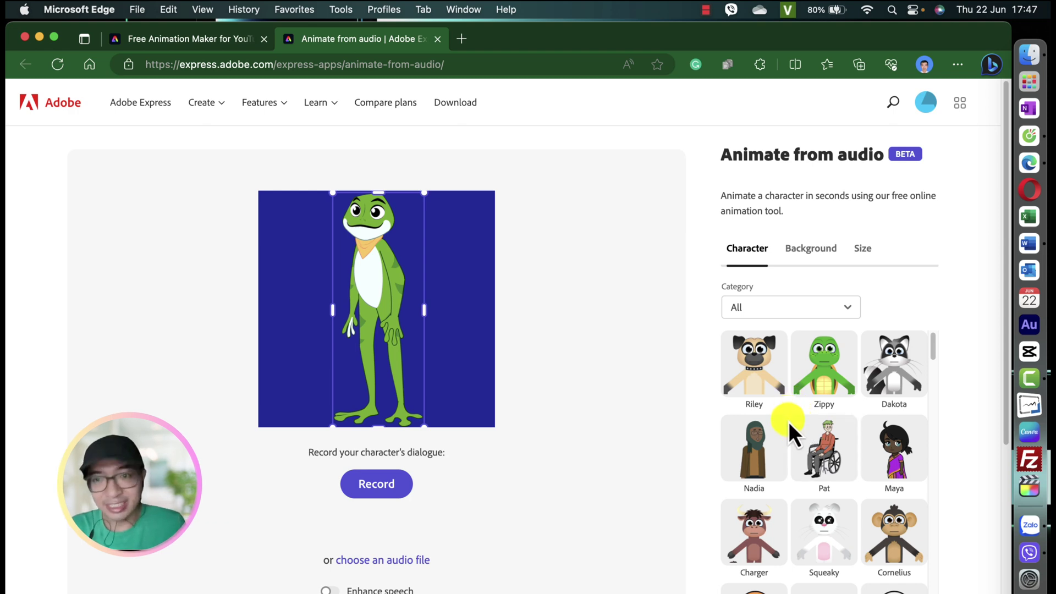
{"action": "left_click", "coordinate": [765, 388]}
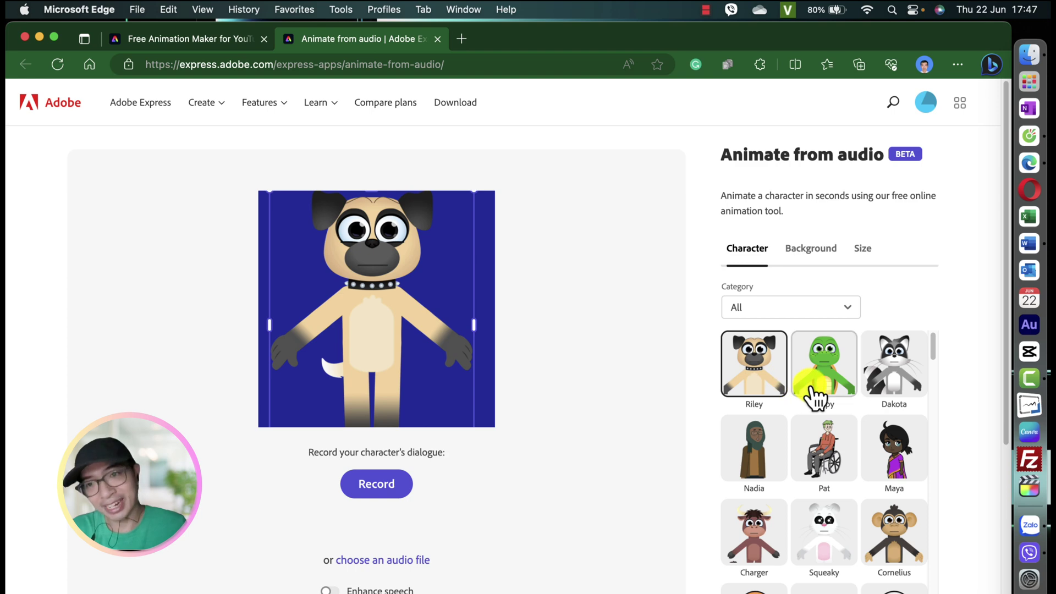
{"action": "left_click", "coordinate": [818, 396]}
{"action": "left_click", "coordinate": [825, 448]}
{"action": "left_click", "coordinate": [885, 458]}
{"action": "left_click", "coordinate": [842, 533]}
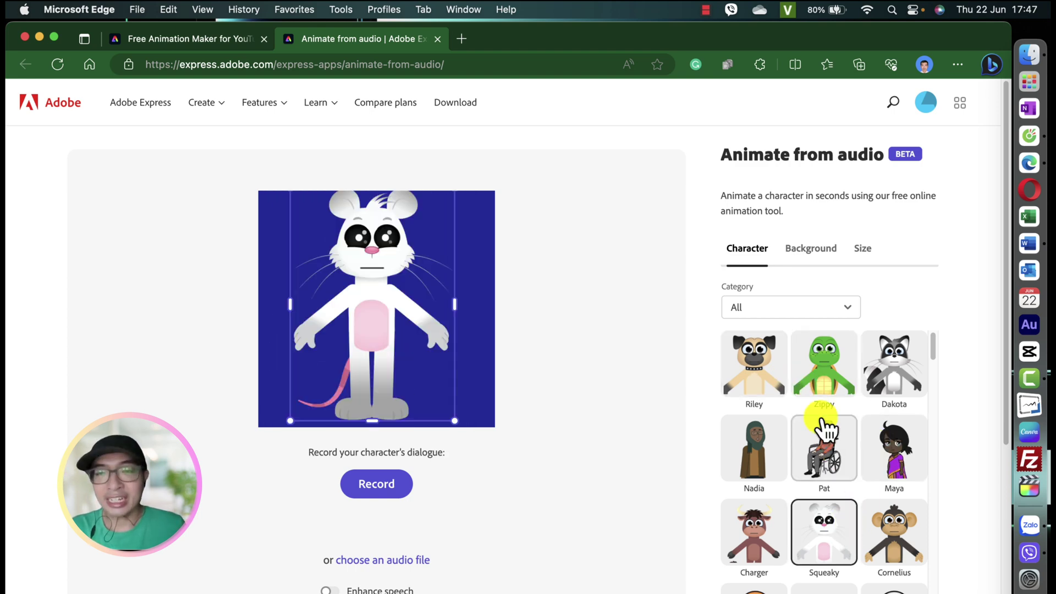
Choose the frog character Hopscotch and enlarge it until its lower legs extend past the bottom of the scene
{"action": "scroll", "coordinate": [824, 430], "scroll_direction": "down", "scroll_amount": 15}
{"action": "scroll", "coordinate": [832, 471], "scroll_direction": "down", "scroll_amount": 5}
{"action": "scroll", "coordinate": [832, 479], "scroll_direction": "down", "scroll_amount": 10}
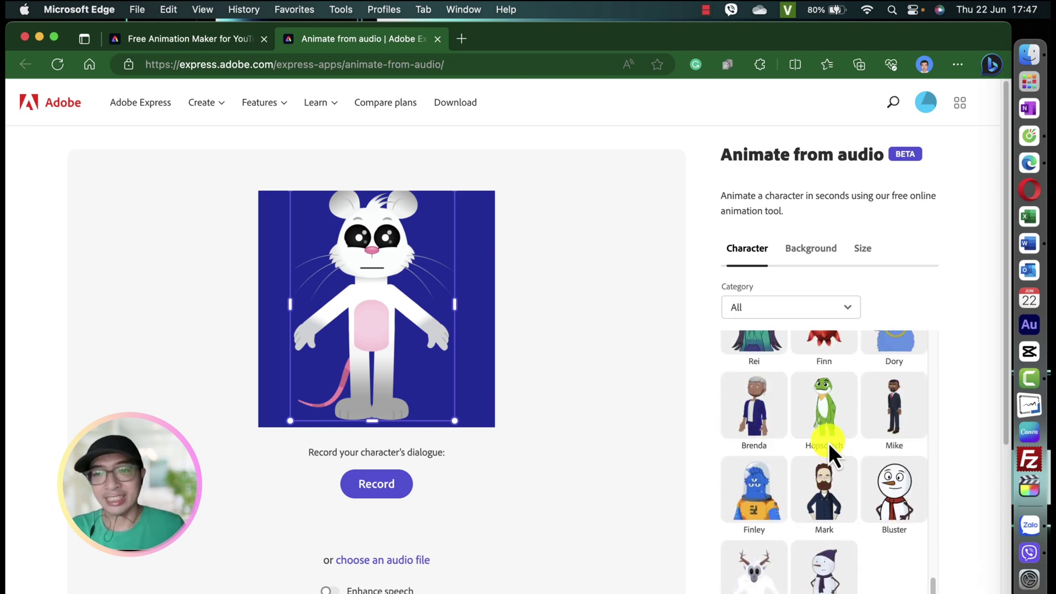
{"action": "left_click", "coordinate": [831, 434]}
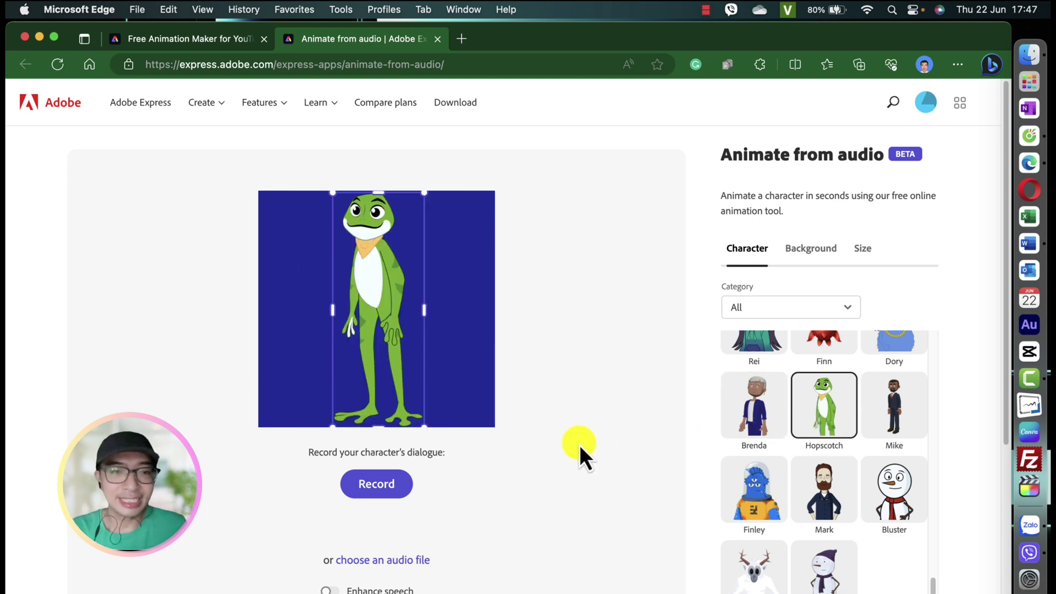
{"action": "left_click_drag", "start_coordinate": [379, 426], "coordinate": [372, 505]}
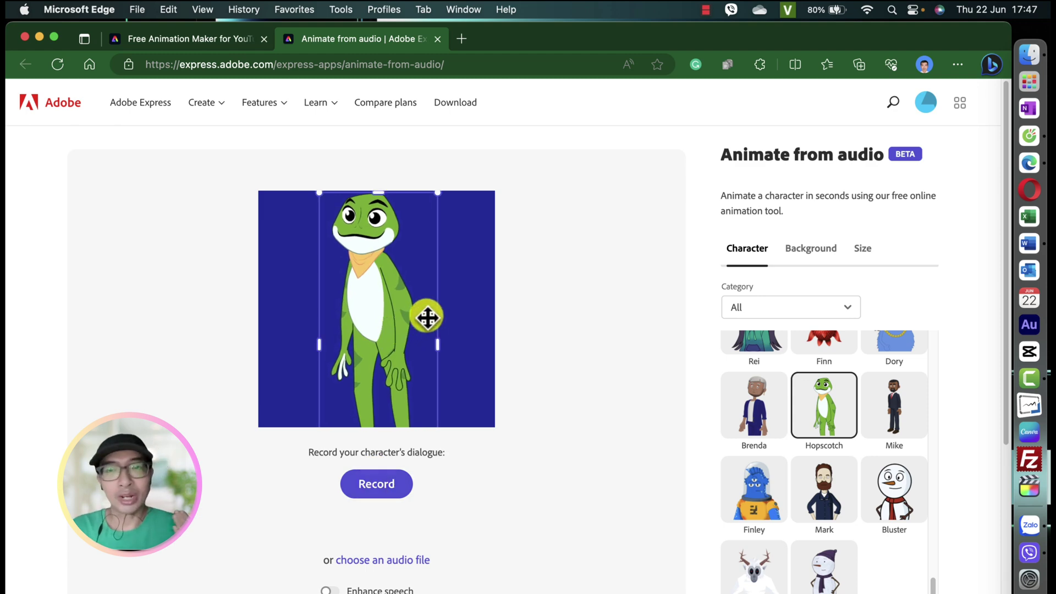
Try the Living Room background behind the frog and replace it with the solid Blue background
{"action": "left_click", "coordinate": [825, 266]}
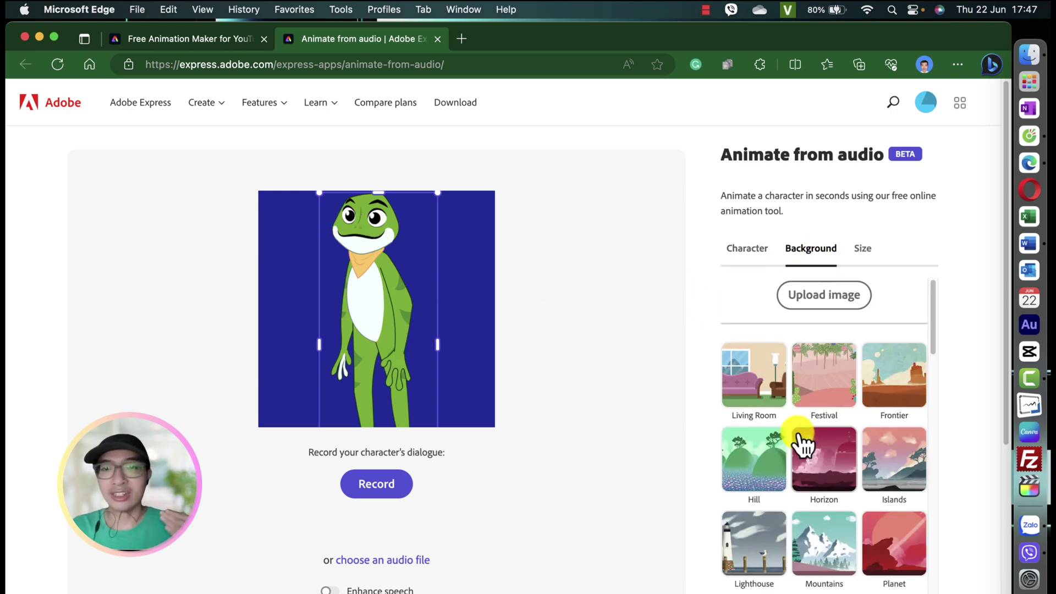
{"action": "left_click", "coordinate": [778, 408]}
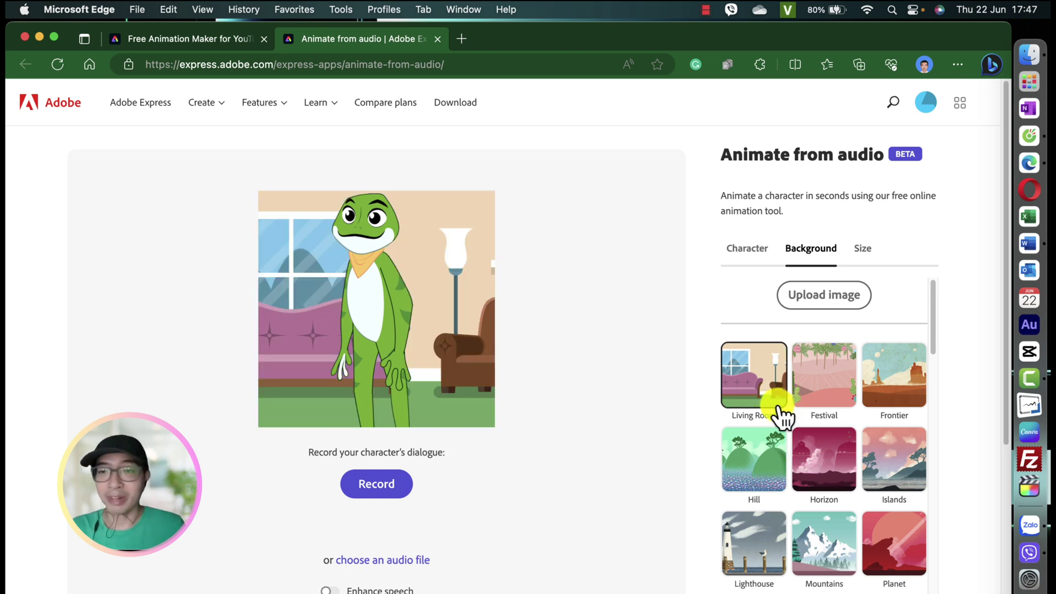
{"action": "scroll", "coordinate": [833, 489], "scroll_direction": "down", "scroll_amount": 5}
{"action": "scroll", "coordinate": [835, 507], "scroll_direction": "down", "scroll_amount": 10}
{"action": "left_click", "coordinate": [887, 512]}
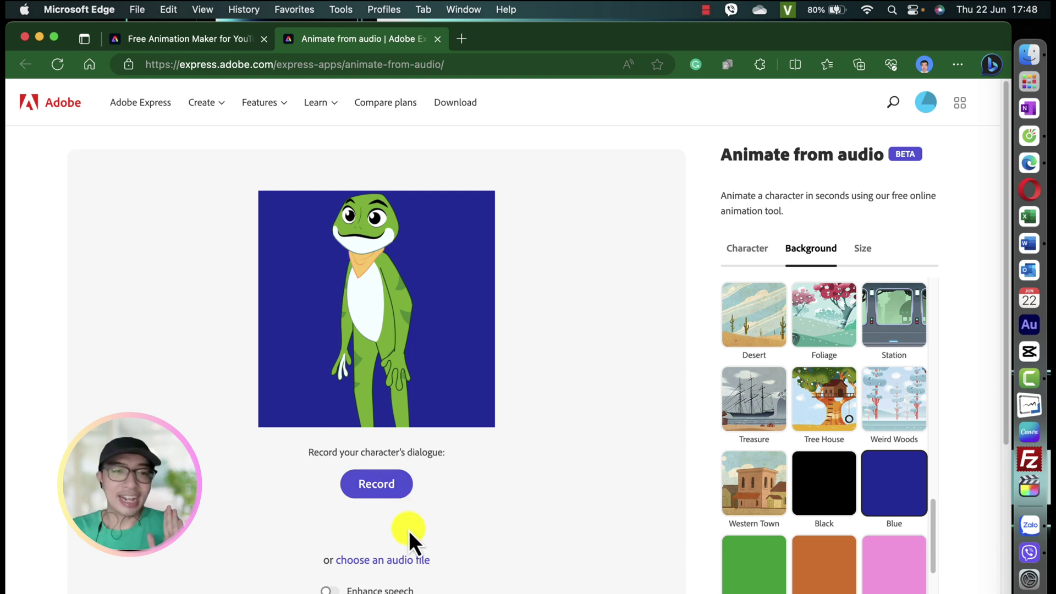
Upload the audio file sư phụ.wav from Downloads as the frog's dialogue to generate the animation
{"action": "left_click", "coordinate": [391, 561]}
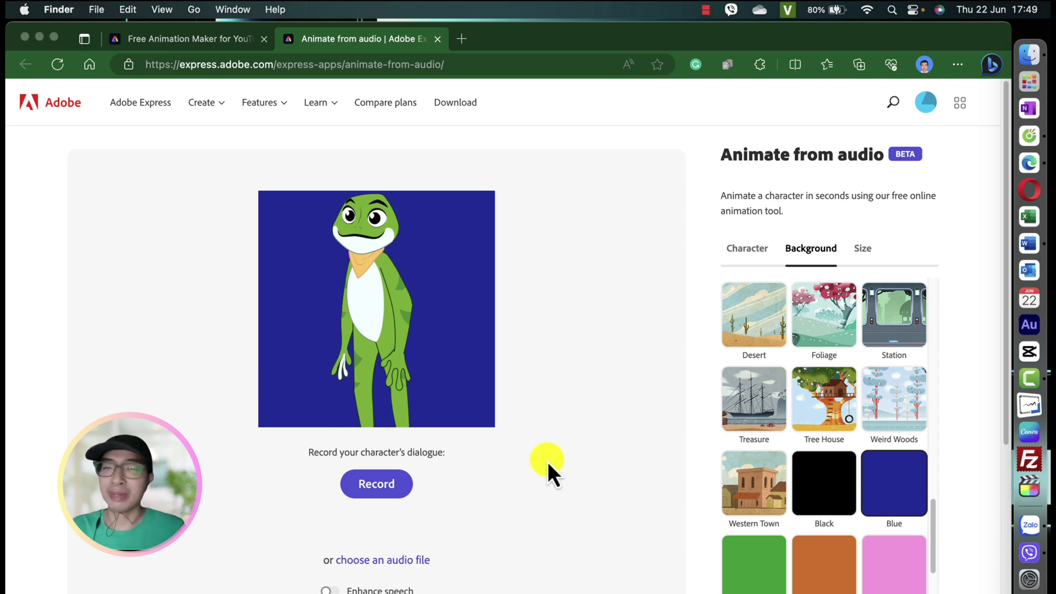
{"action": "left_click", "coordinate": [413, 563]}
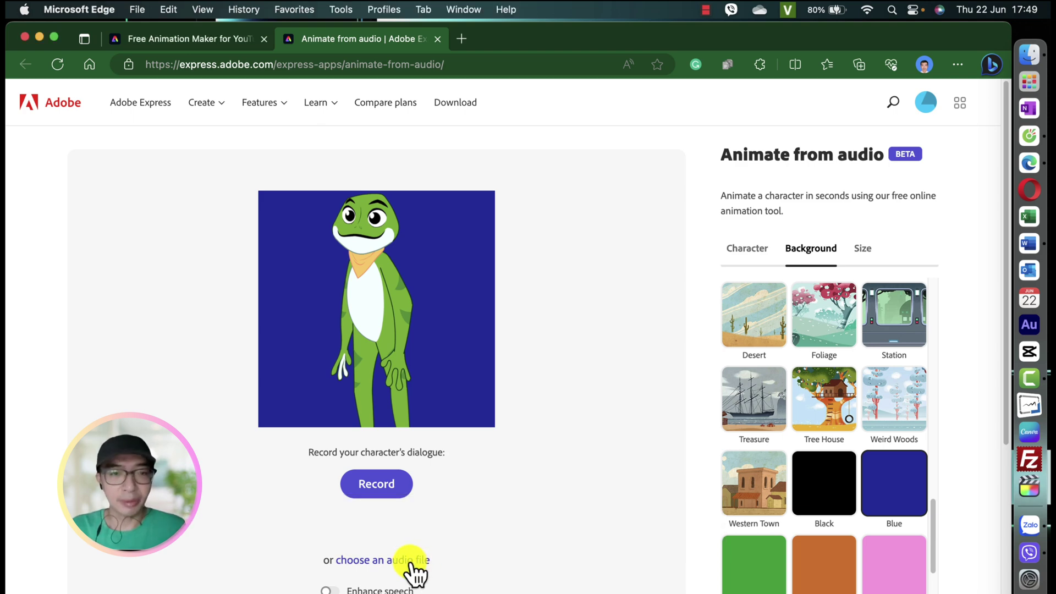
{"action": "left_click", "coordinate": [408, 566]}
{"action": "scroll", "coordinate": [201, 349], "scroll_direction": "down", "scroll_amount": 3}
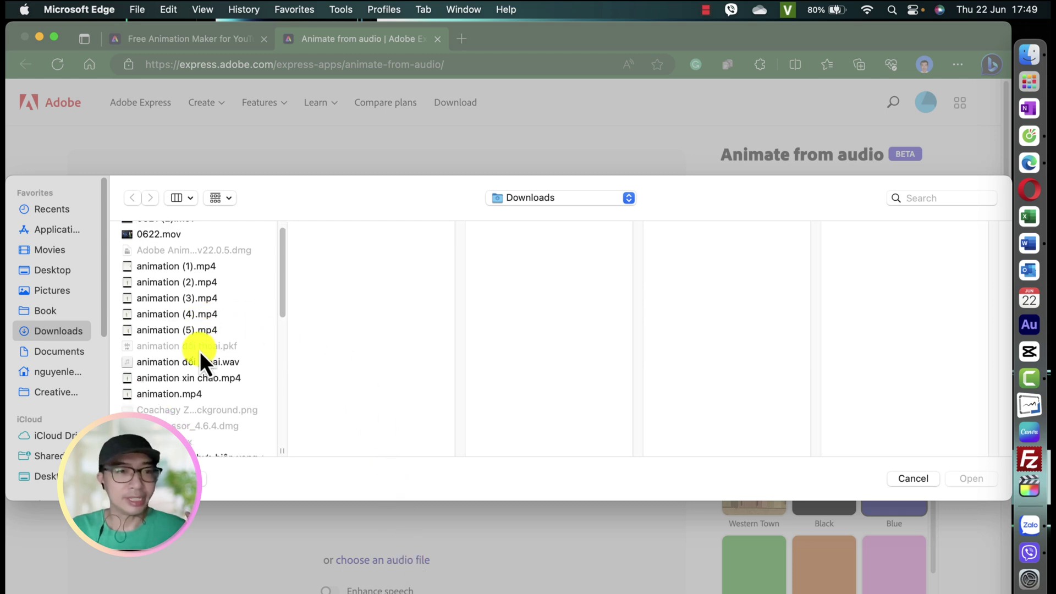
{"action": "scroll", "coordinate": [191, 368], "scroll_direction": "down", "scroll_amount": 10}
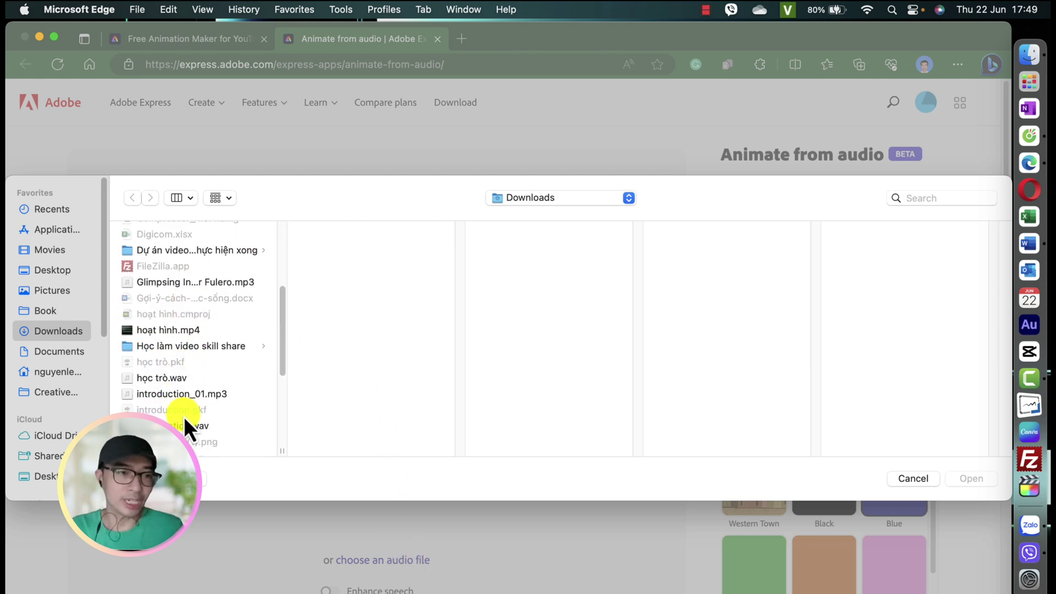
{"action": "scroll", "coordinate": [183, 421], "scroll_direction": "down", "scroll_amount": 2}
{"action": "left_click", "coordinate": [166, 444]}
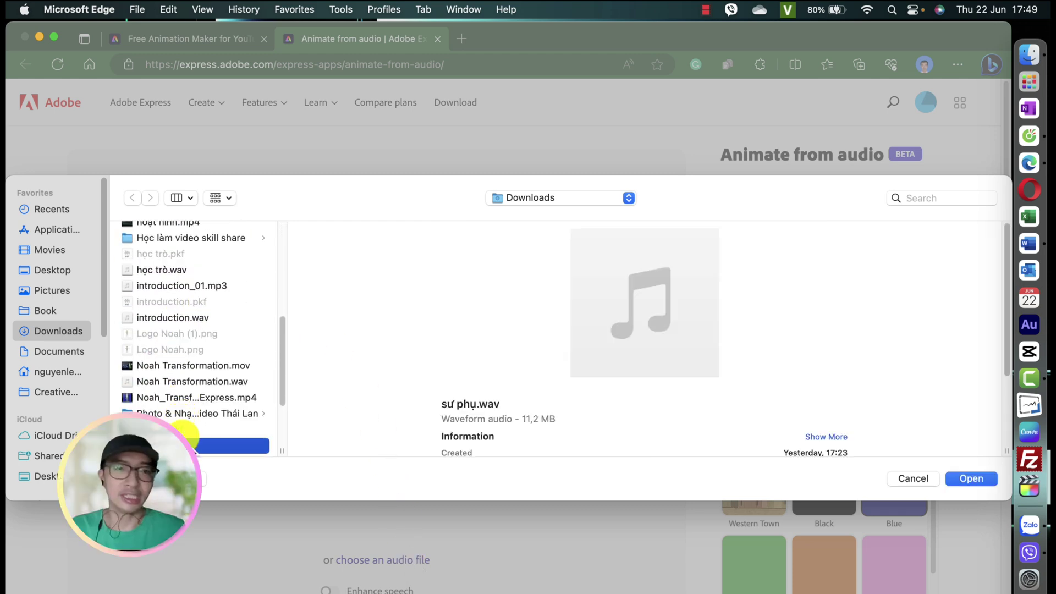
{"action": "left_click", "coordinate": [967, 480]}
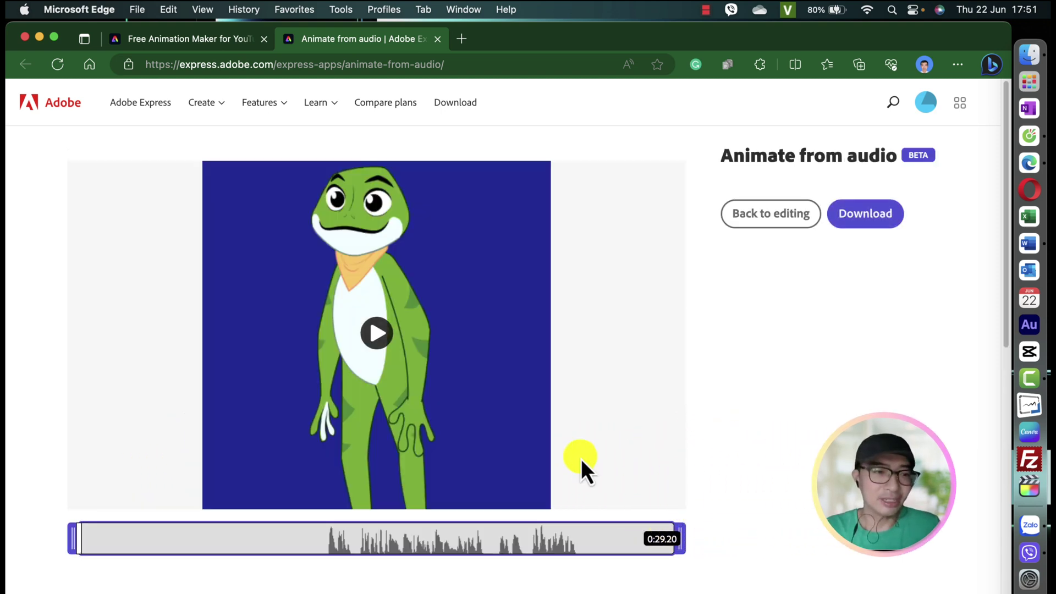
Trim the silent beginning off the animation, leaving about 17.56 s, and play the preview
{"action": "left_click_drag", "start_coordinate": [81, 547], "coordinate": [312, 584]}
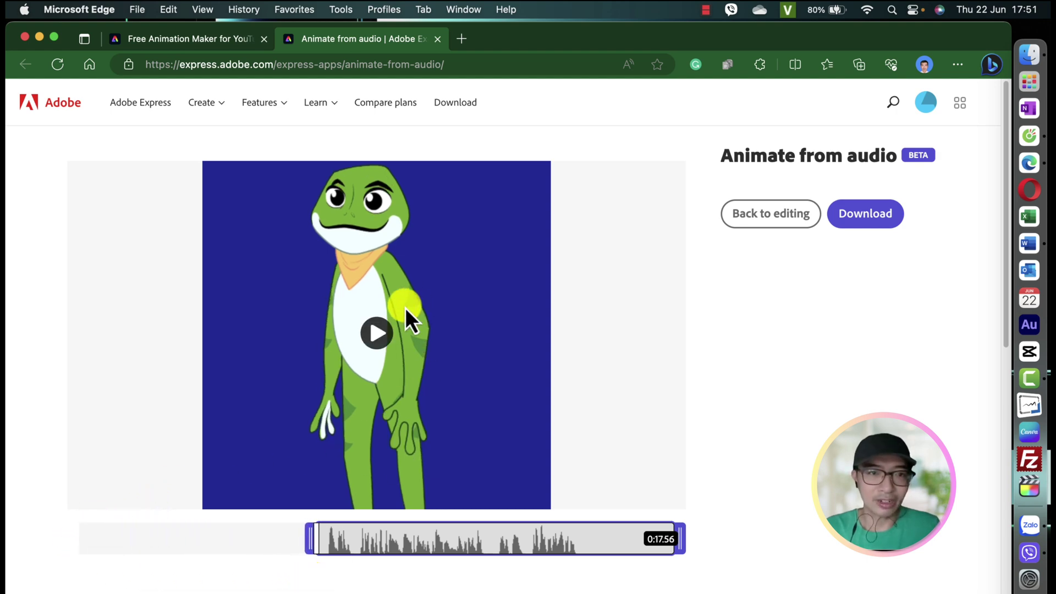
{"action": "left_click", "coordinate": [376, 332]}
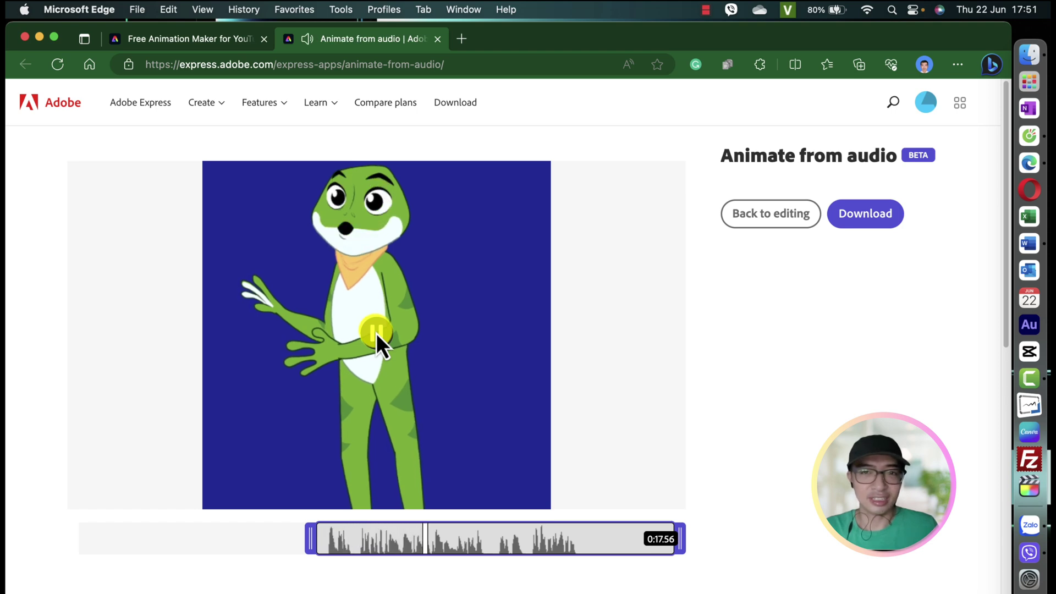
Restore the trimmed silent beginning so the frog animation runs its full 29.20 s, and download the video
{"action": "left_click", "coordinate": [381, 475]}
{"action": "left_click_drag", "start_coordinate": [312, 538], "coordinate": [73, 538]}
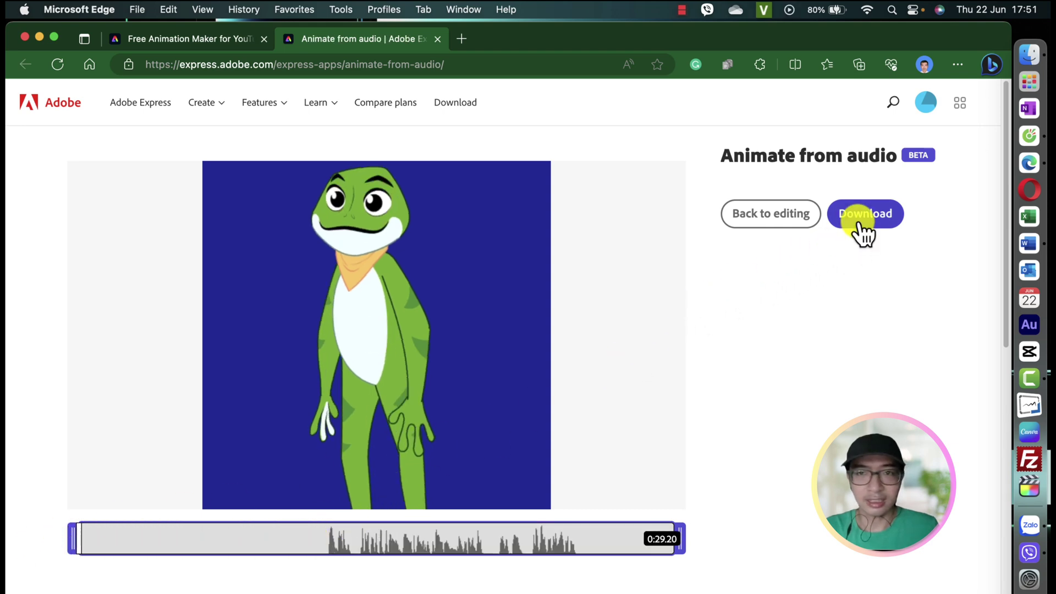
{"action": "left_click", "coordinate": [859, 226]}
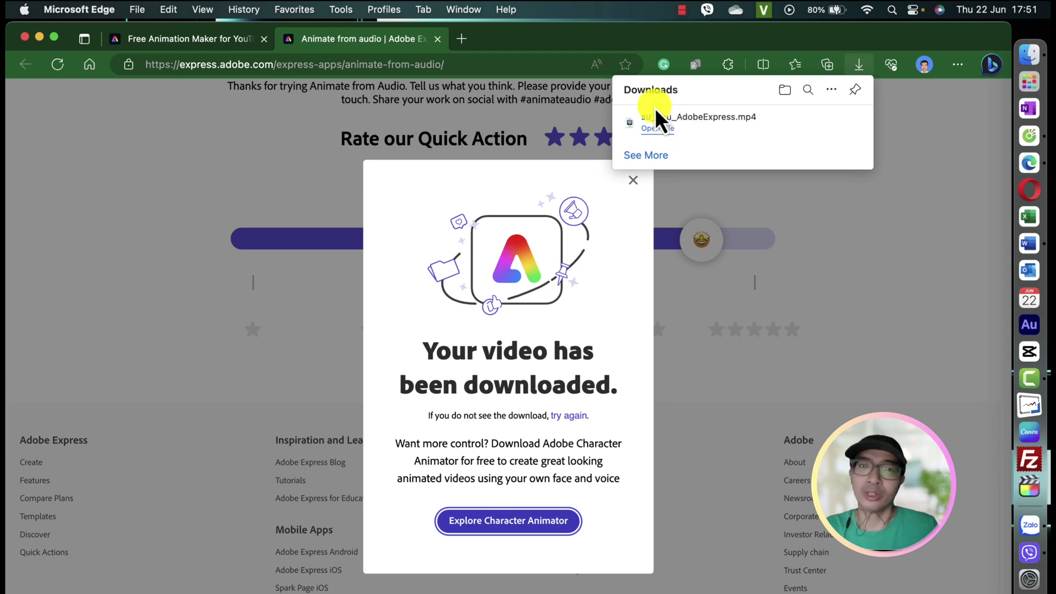
{"action": "left_click_drag", "start_coordinate": [765, 135], "coordinate": [628, 185]}
{"action": "left_click", "coordinate": [628, 183]}
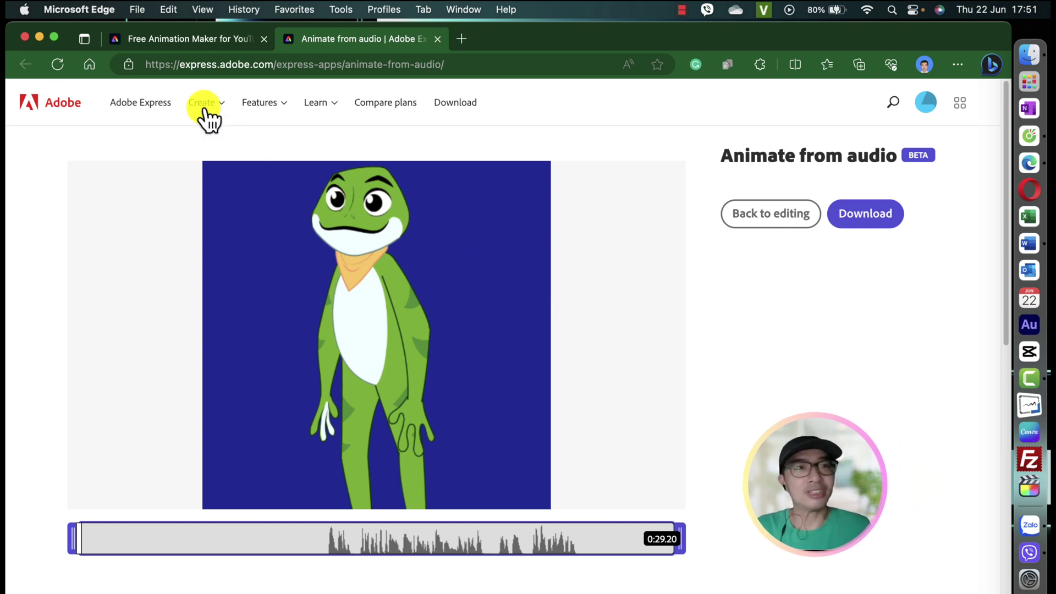
Return to the animation setup and choose the avocado character in place of the frog
{"action": "left_click", "coordinate": [64, 67]}
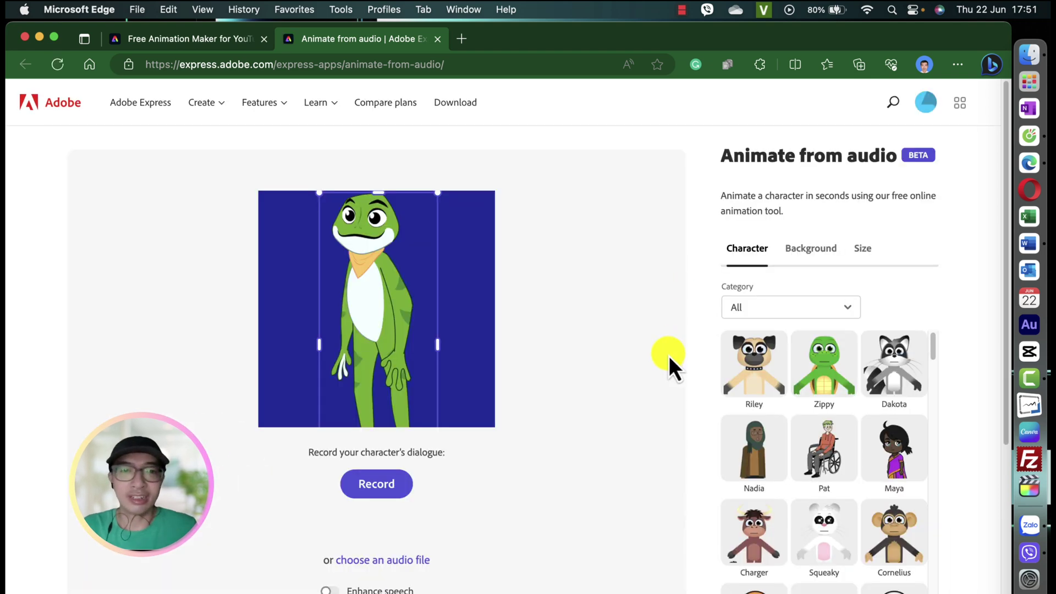
{"action": "scroll", "coordinate": [894, 498], "scroll_direction": "down", "scroll_amount": 5}
{"action": "scroll", "coordinate": [885, 509], "scroll_direction": "down", "scroll_amount": 10}
{"action": "scroll", "coordinate": [874, 523], "scroll_direction": "down", "scroll_amount": 10}
{"action": "left_click", "coordinate": [757, 476]}
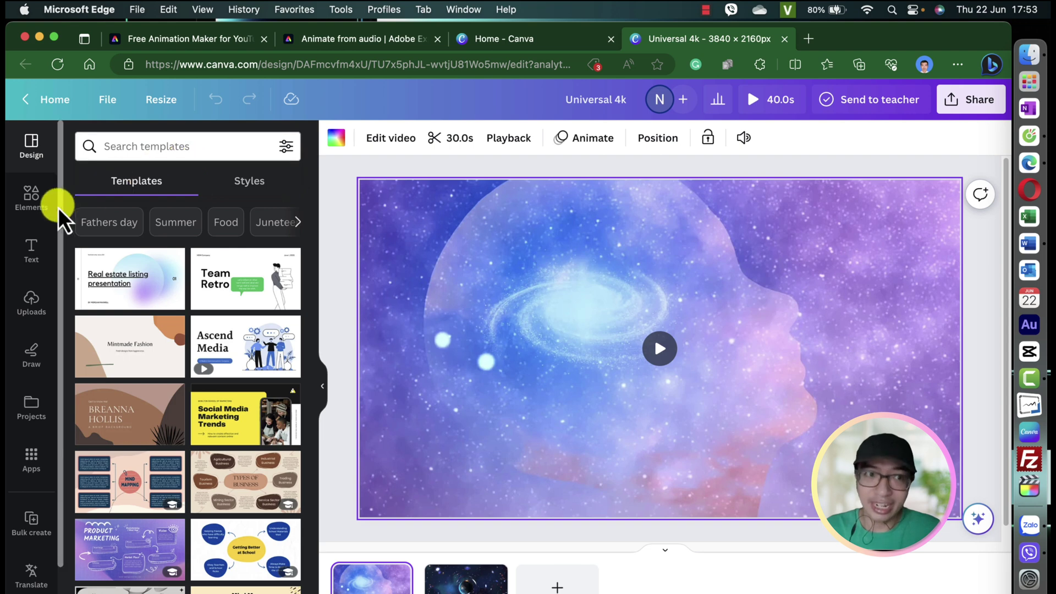
Search Canva's elements for "universe" to find background footage
{"action": "left_click", "coordinate": [33, 197]}
{"action": "left_click", "coordinate": [145, 137]}
{"action": "type", "text": "u"}
{"action": "key", "text": "BackSpace"}
{"action": "type", "text": "uni"}
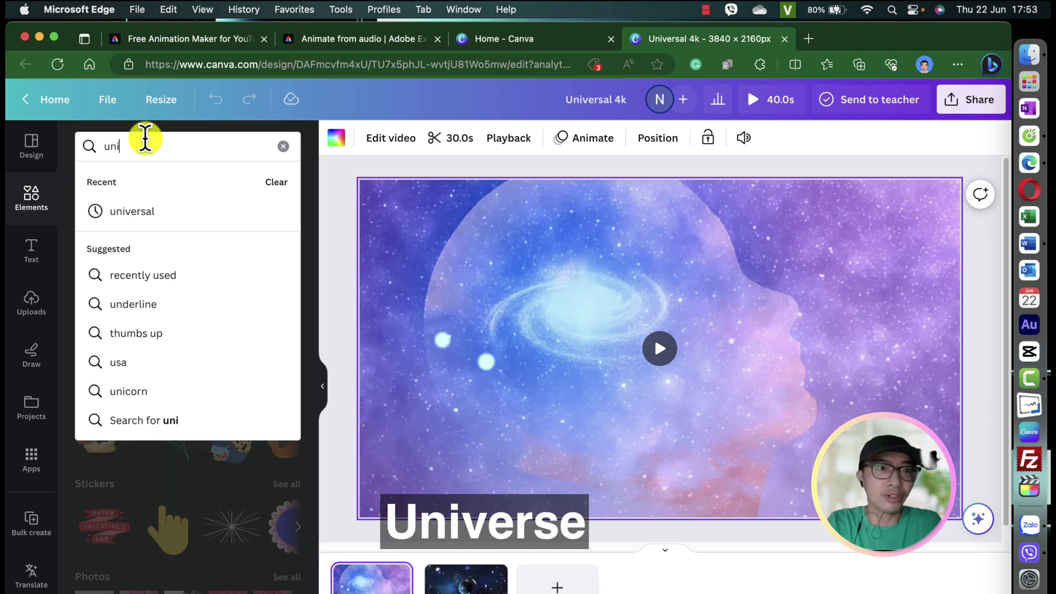
{"action": "type", "text": "verse"}
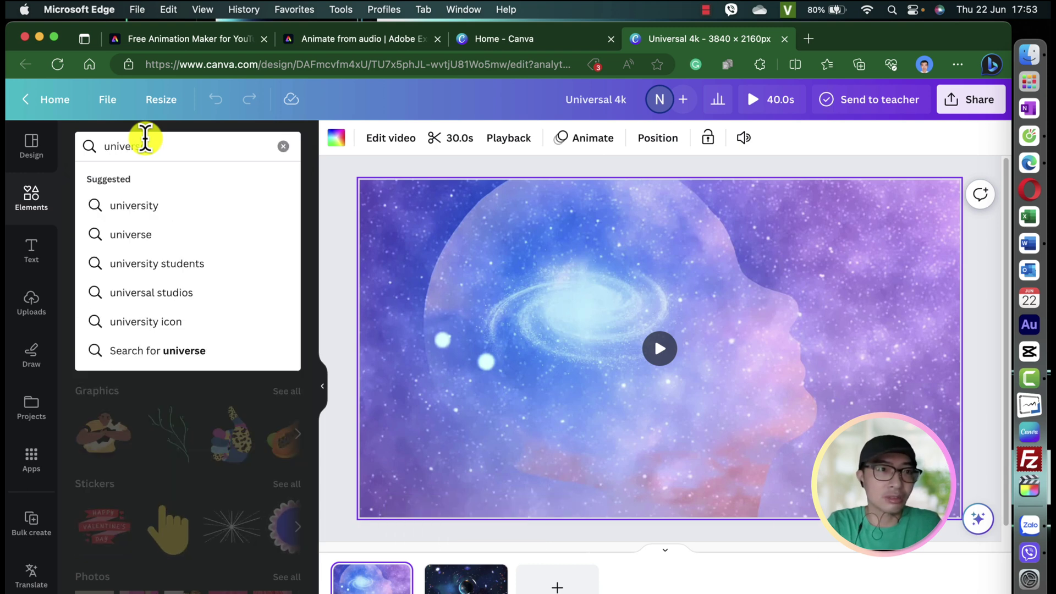
{"action": "key", "text": "Return"}
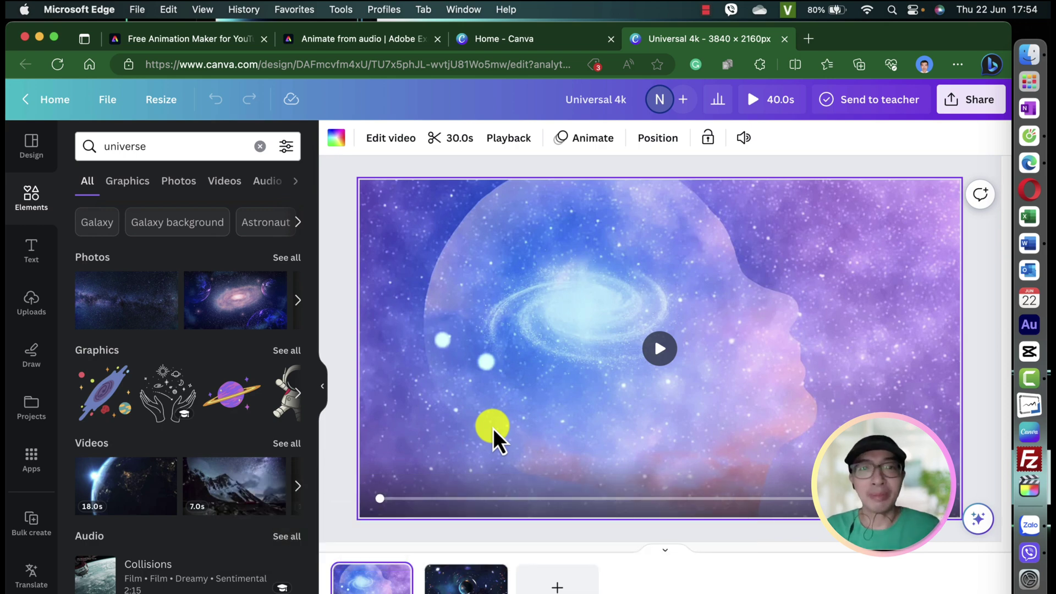
Download only page 1 of the Universal 4k design as an MP4 video in 4K (UHD) quality
{"action": "left_click", "coordinate": [977, 103]}
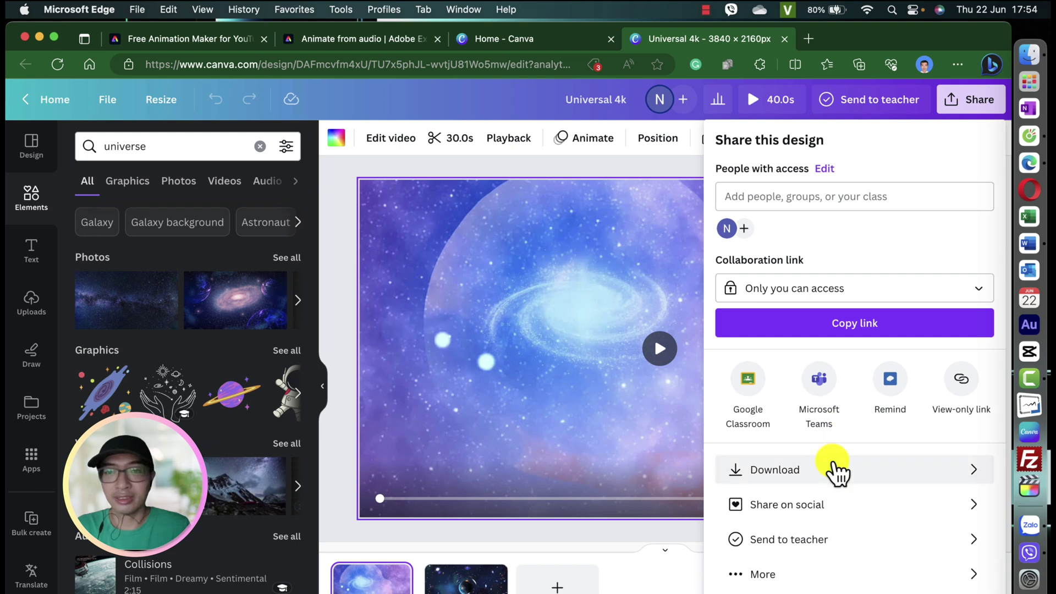
{"action": "left_click", "coordinate": [835, 469]}
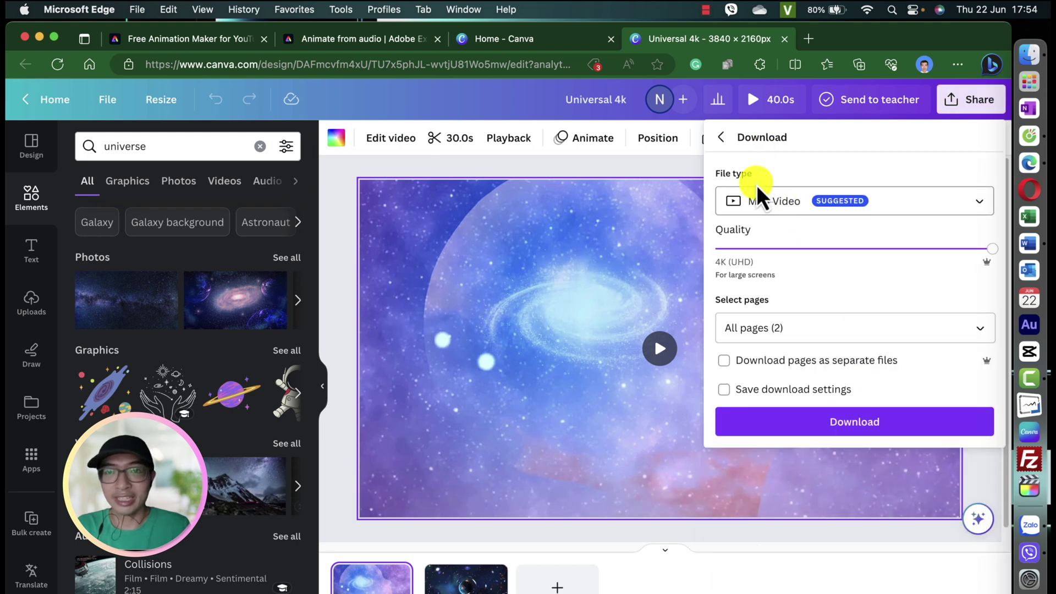
{"action": "left_click", "coordinate": [772, 330]}
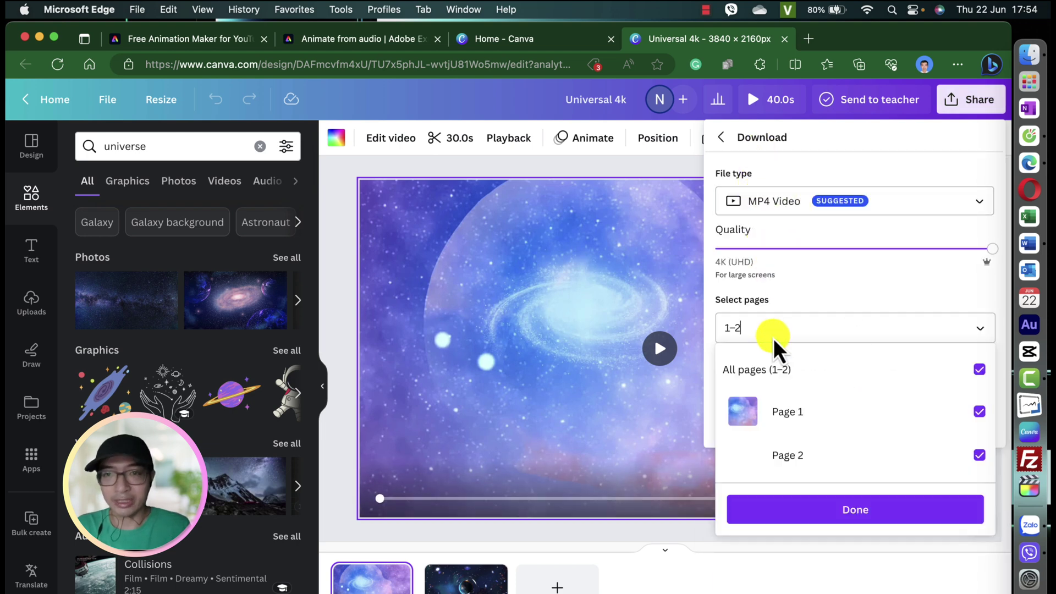
{"action": "left_click", "coordinate": [980, 369]}
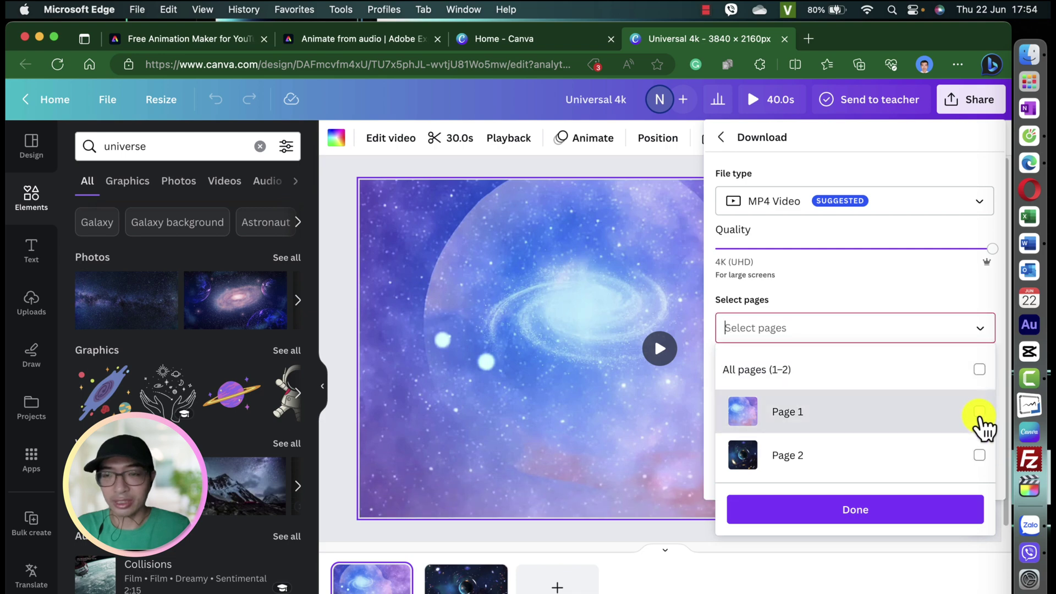
{"action": "left_click", "coordinate": [980, 412]}
{"action": "left_click", "coordinate": [911, 514]}
{"action": "left_click", "coordinate": [865, 399]}
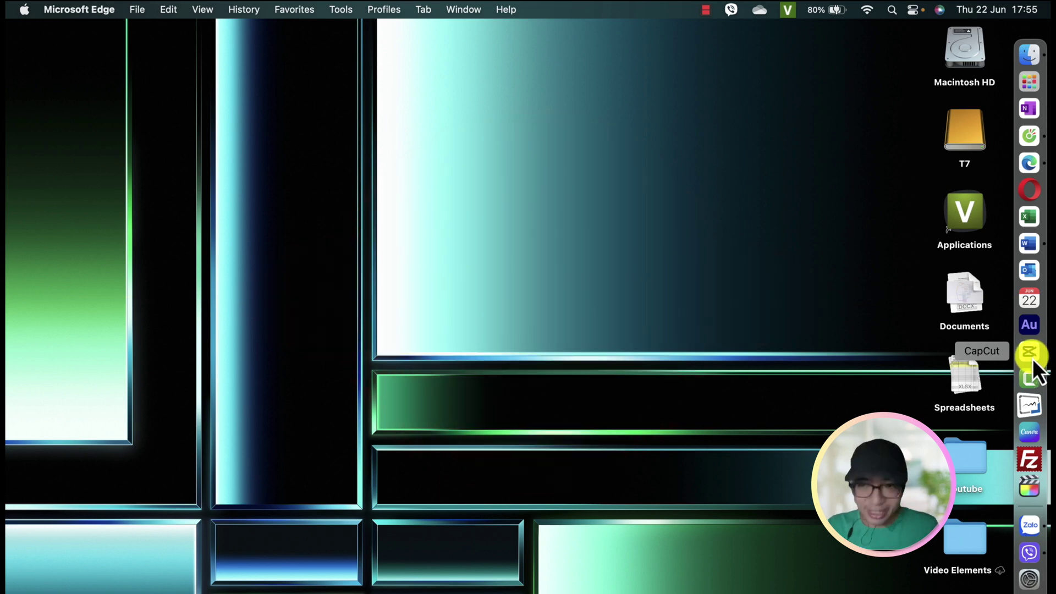
Switch to CapCut, import Universal 4k (1).mp4 from Downloads and place it at the start of the timeline
{"action": "left_click", "coordinate": [1032, 359]}
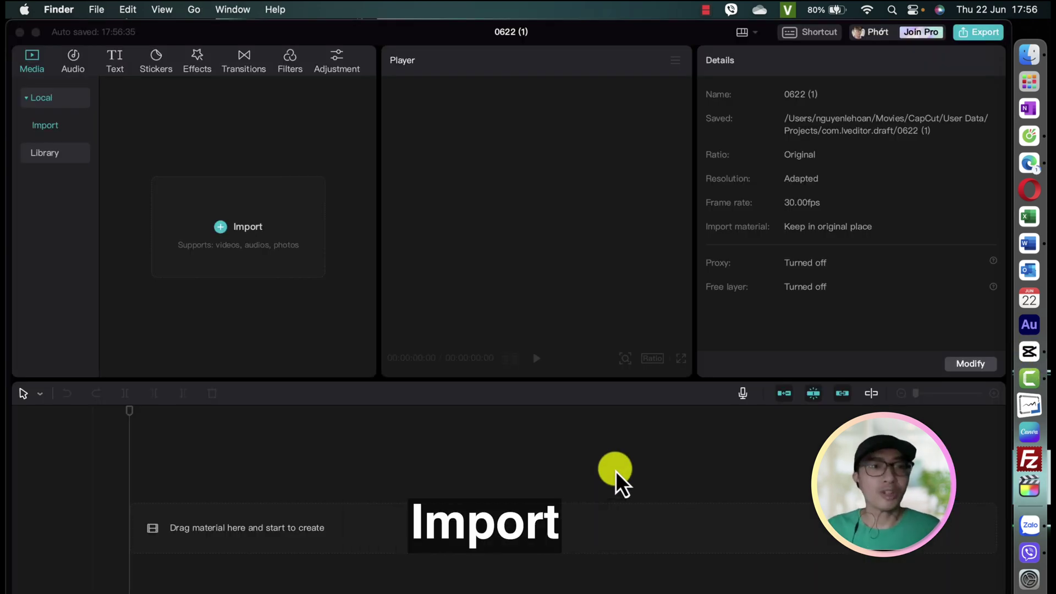
{"action": "left_click", "coordinate": [224, 232]}
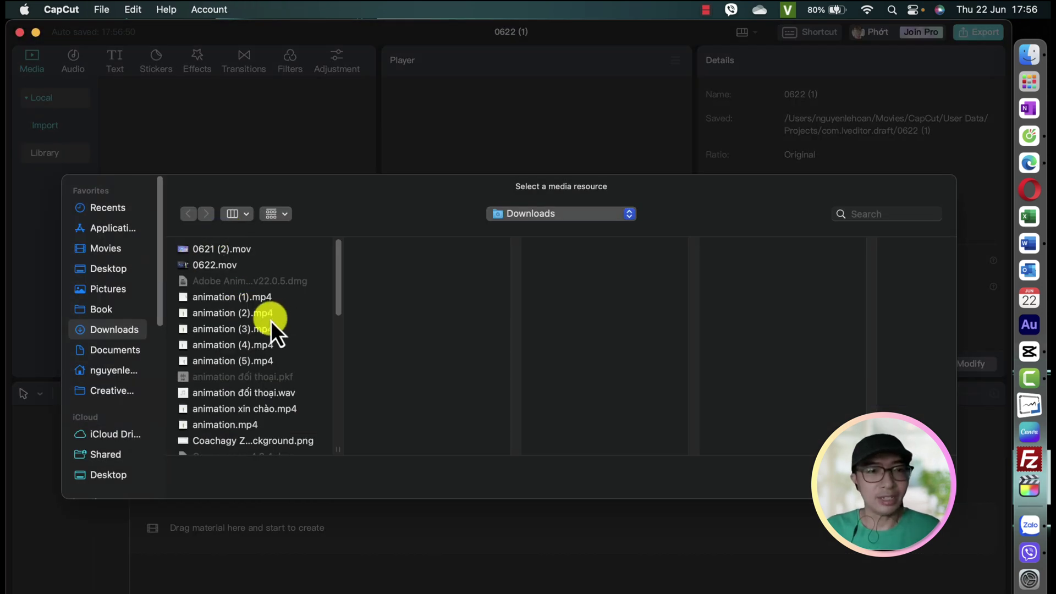
{"action": "scroll", "coordinate": [257, 378], "scroll_direction": "down", "scroll_amount": 5}
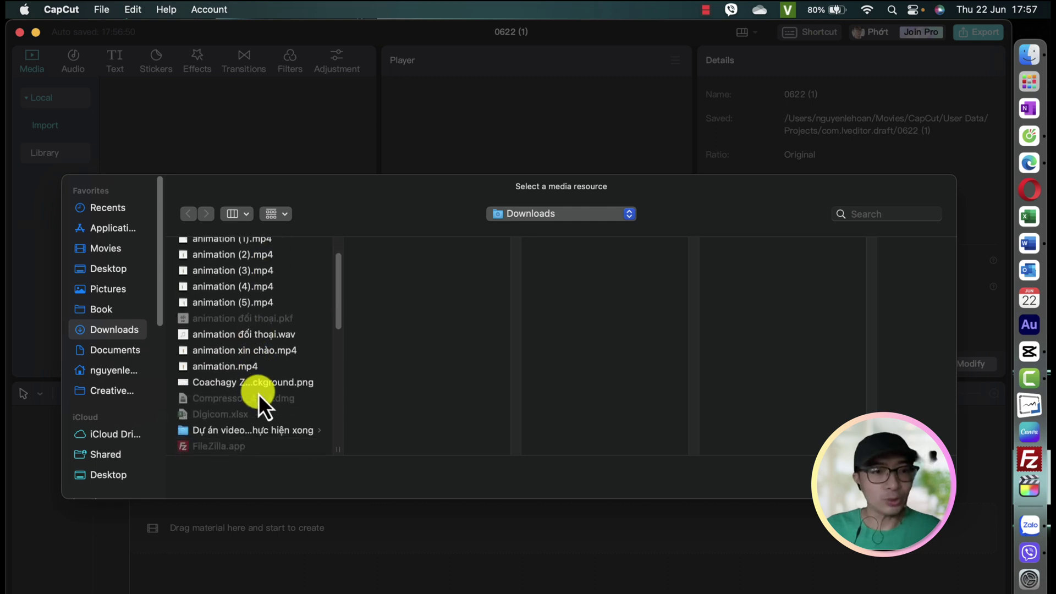
{"action": "scroll", "coordinate": [258, 421], "scroll_direction": "down", "scroll_amount": 8}
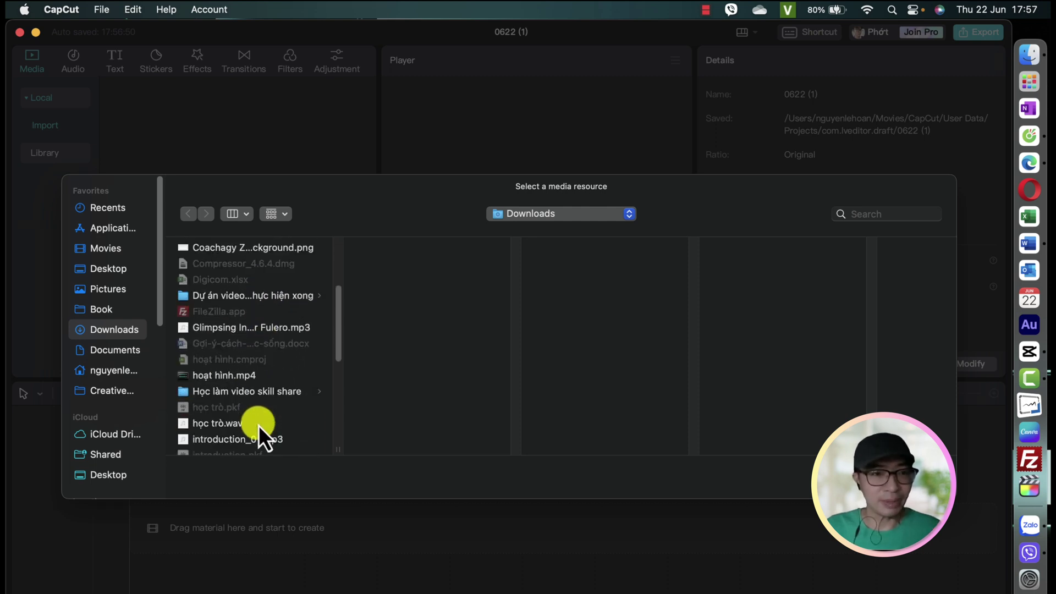
{"action": "scroll", "coordinate": [259, 435], "scroll_direction": "down", "scroll_amount": 5}
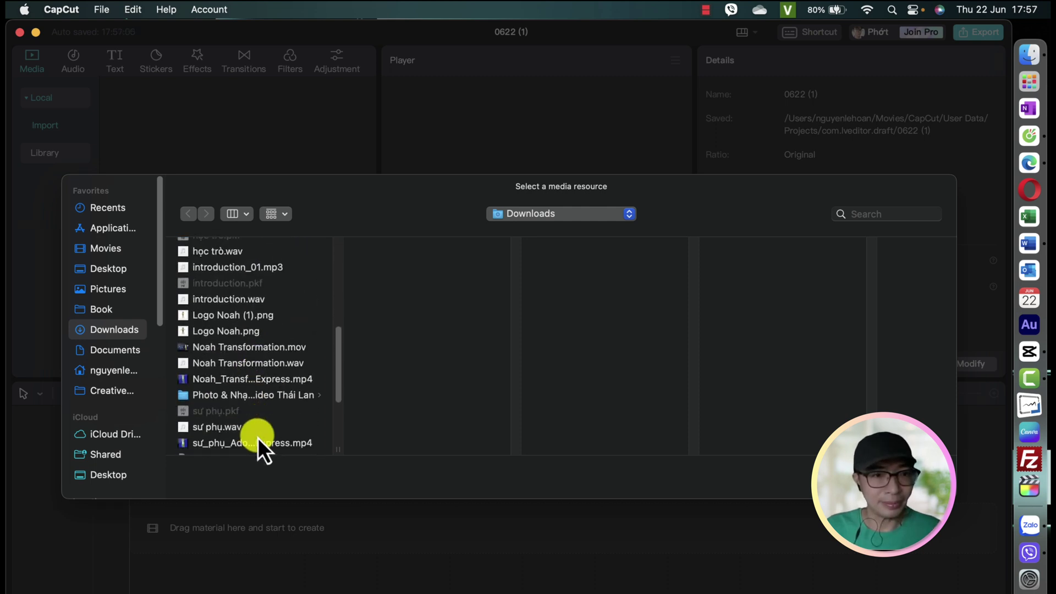
{"action": "scroll", "coordinate": [259, 440], "scroll_direction": "down", "scroll_amount": 4}
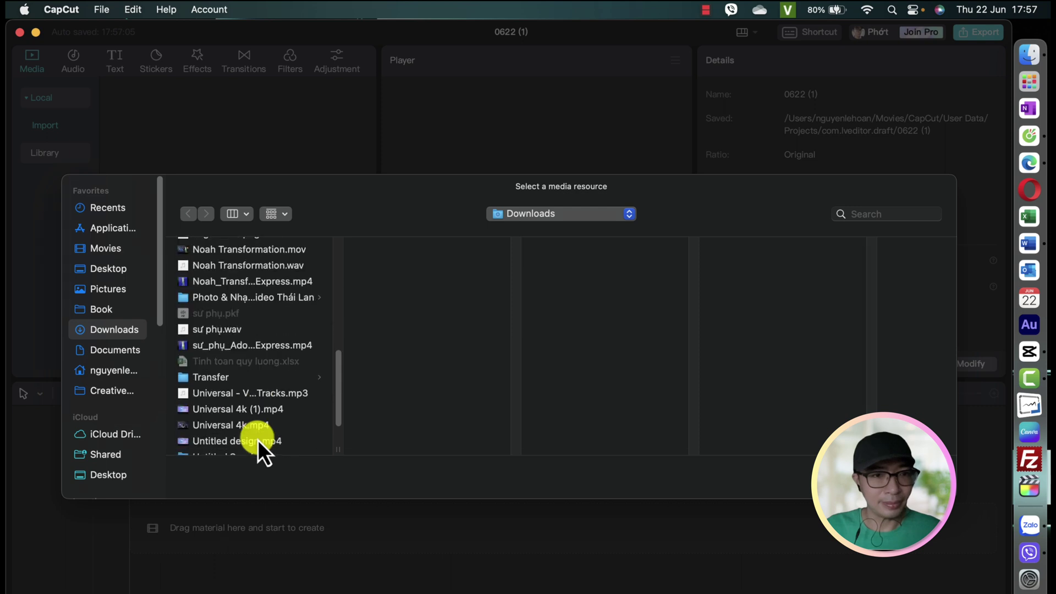
{"action": "left_click", "coordinate": [246, 414]}
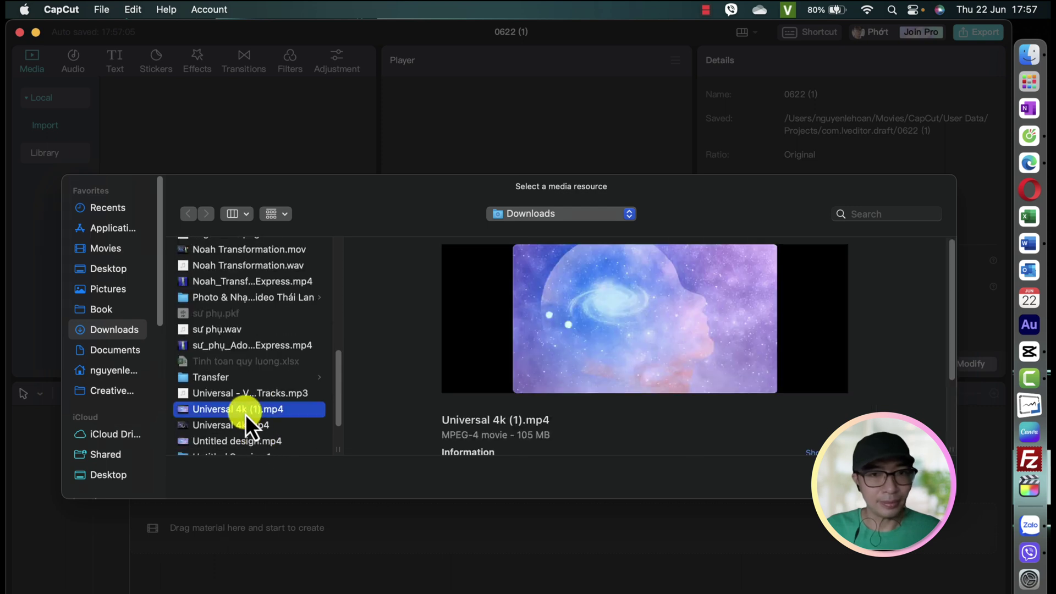
{"action": "key", "text": "Return"}
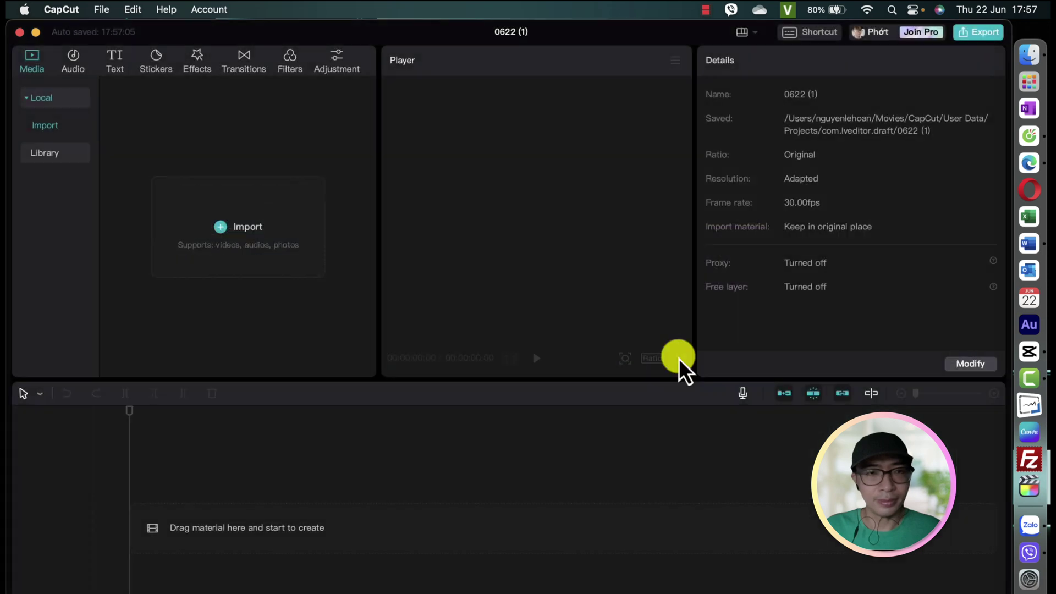
{"action": "left_click_drag", "start_coordinate": [142, 153], "coordinate": [172, 537]}
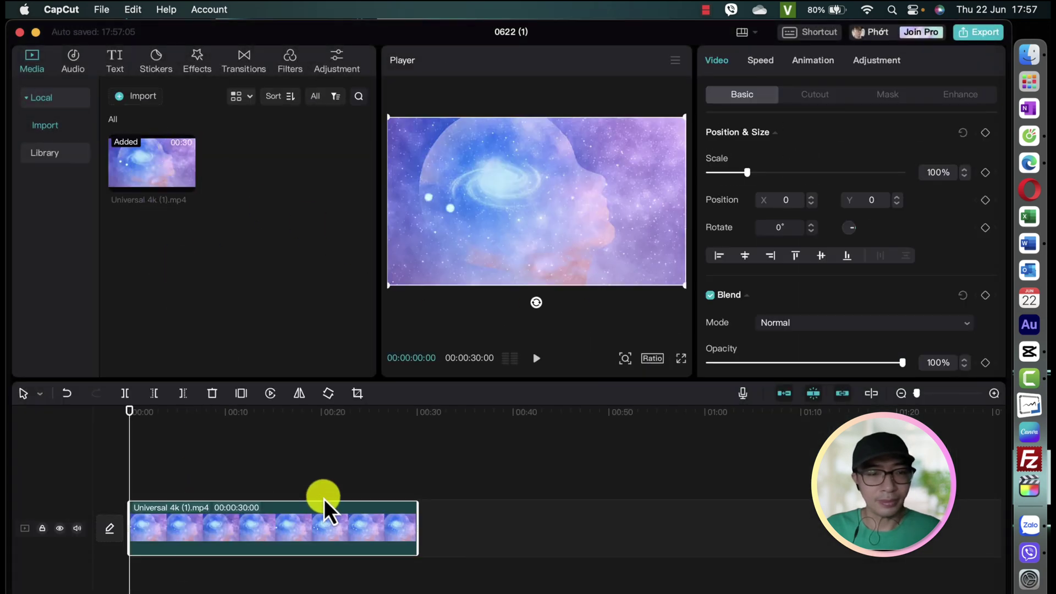
Import the frog animation sư_phụ_AdobeExpress.mp4 from Downloads into the project media
{"action": "right_click", "coordinate": [171, 217]}
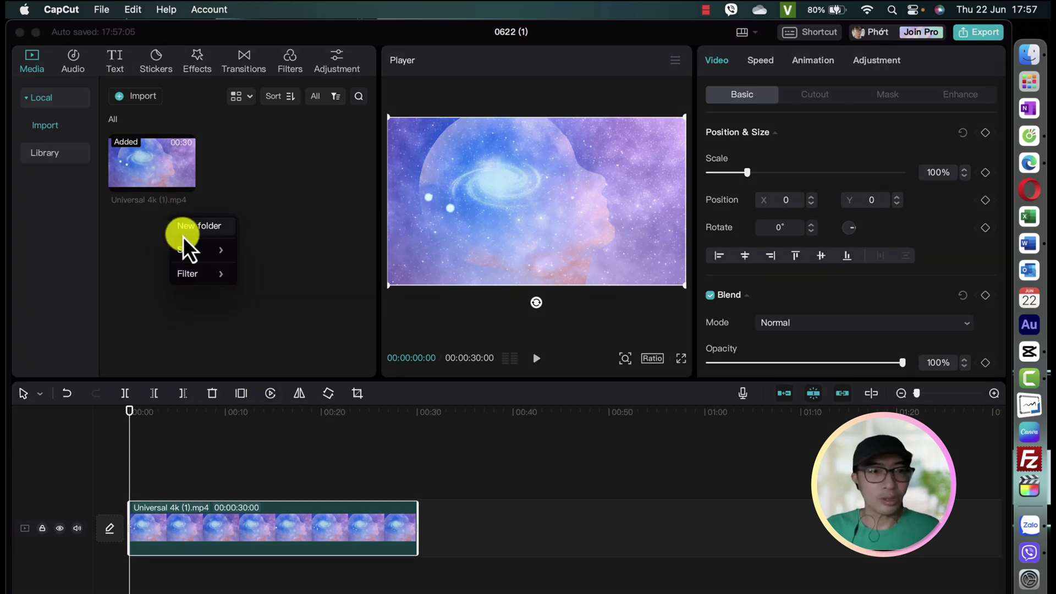
{"action": "left_click", "coordinate": [139, 104]}
{"action": "left_click", "coordinate": [139, 98]}
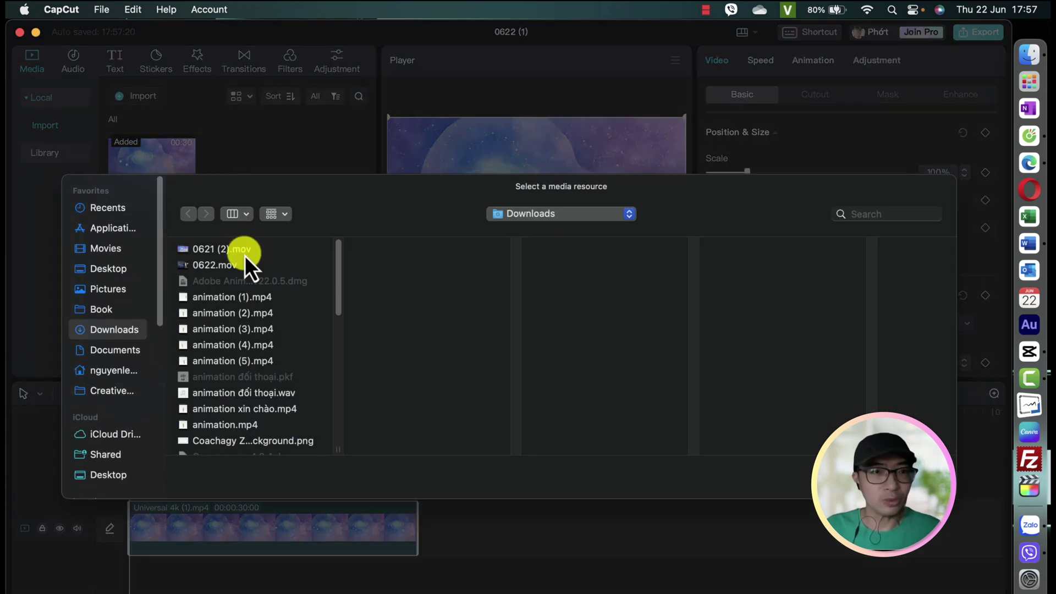
{"action": "scroll", "coordinate": [276, 425], "scroll_direction": "down", "scroll_amount": 6}
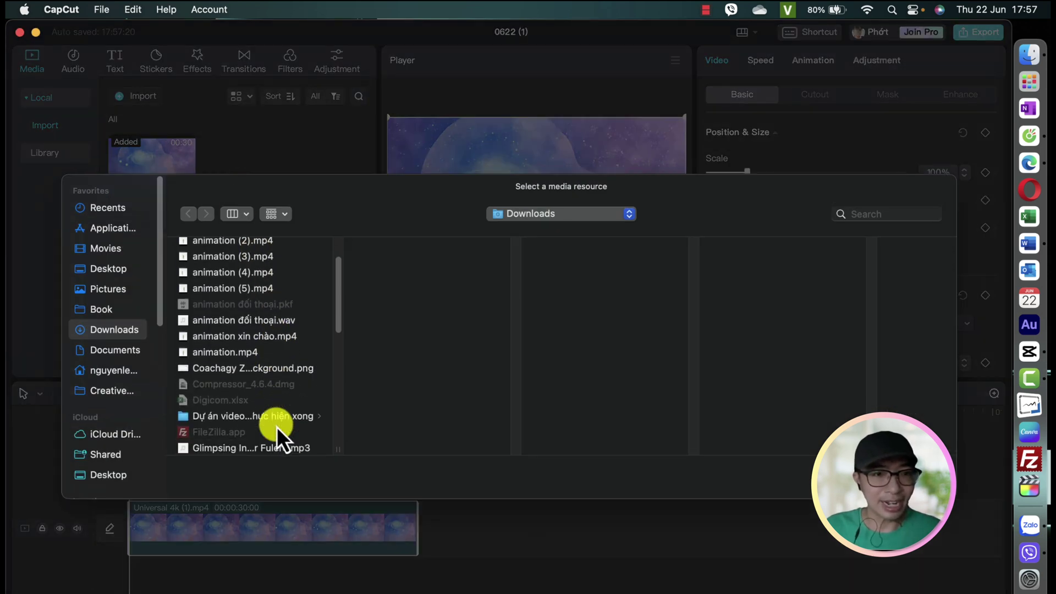
{"action": "scroll", "coordinate": [276, 432], "scroll_direction": "down", "scroll_amount": 8}
{"action": "left_click", "coordinate": [259, 334]}
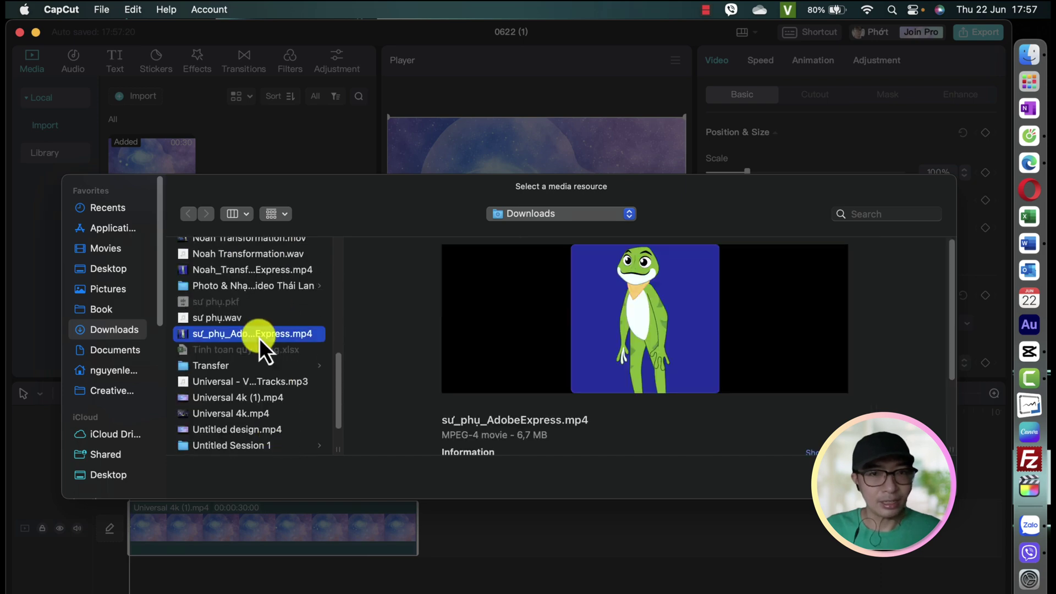
{"action": "key", "text": "Return"}
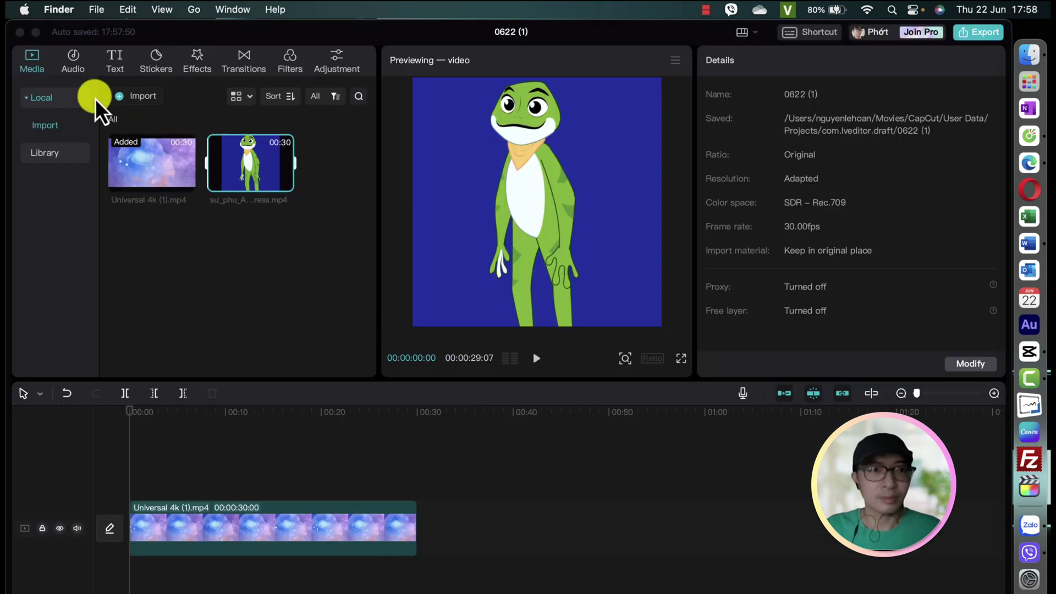
Import the avocado animation học_trò_AdobeExpress.mp4 from Downloads into the project media
{"action": "left_click", "coordinate": [123, 100]}
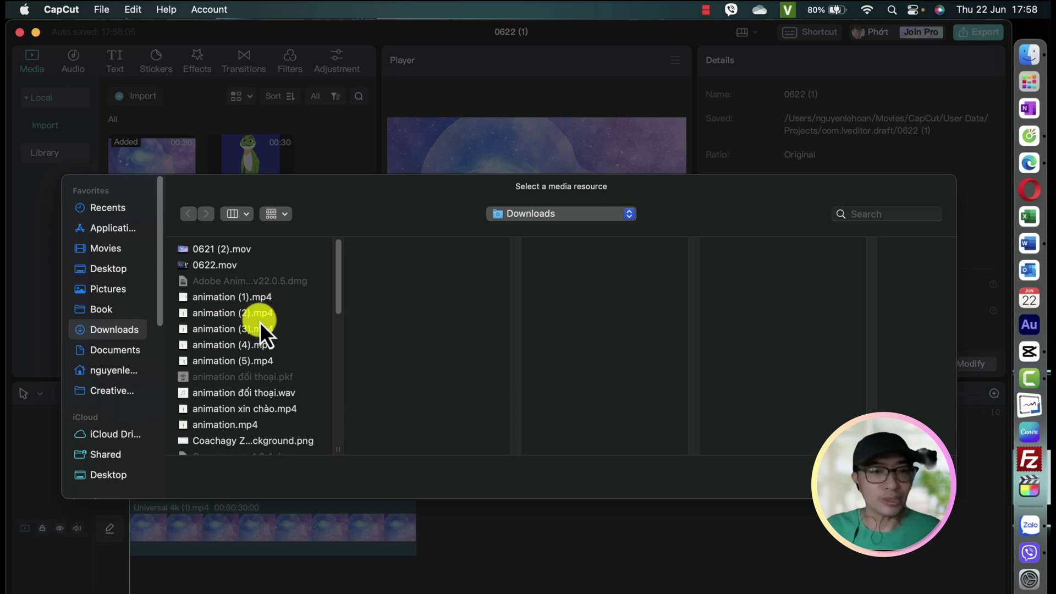
{"action": "scroll", "coordinate": [256, 399], "scroll_direction": "down", "scroll_amount": 5}
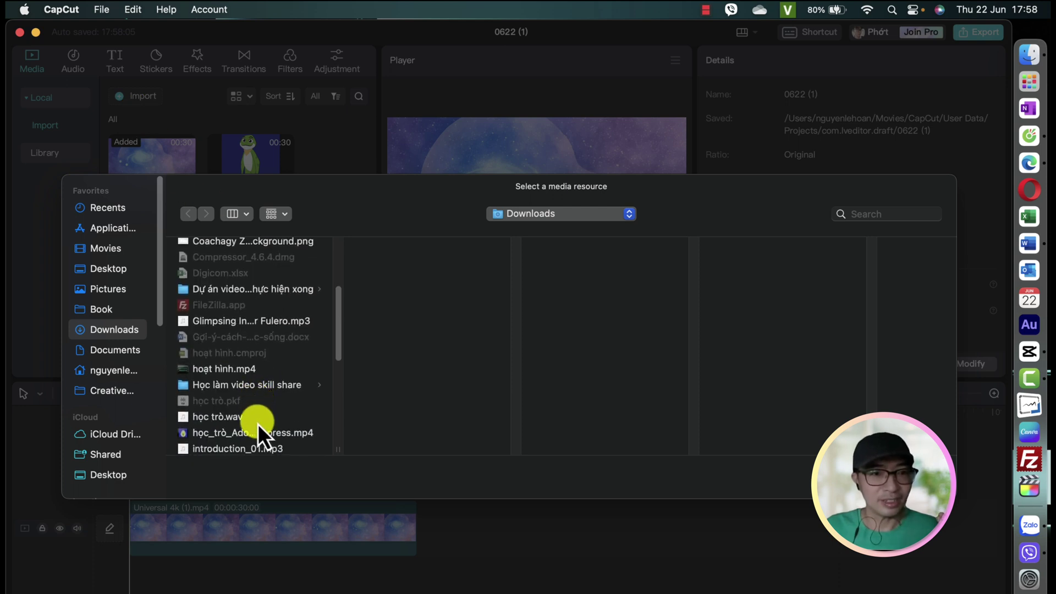
{"action": "left_click", "coordinate": [259, 432]}
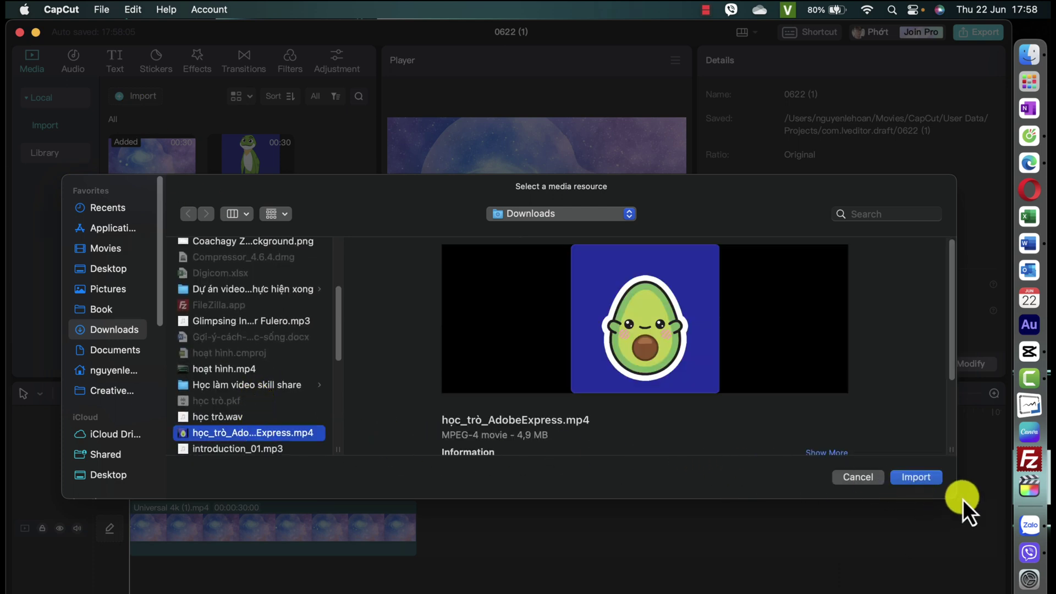
{"action": "left_click", "coordinate": [916, 477]}
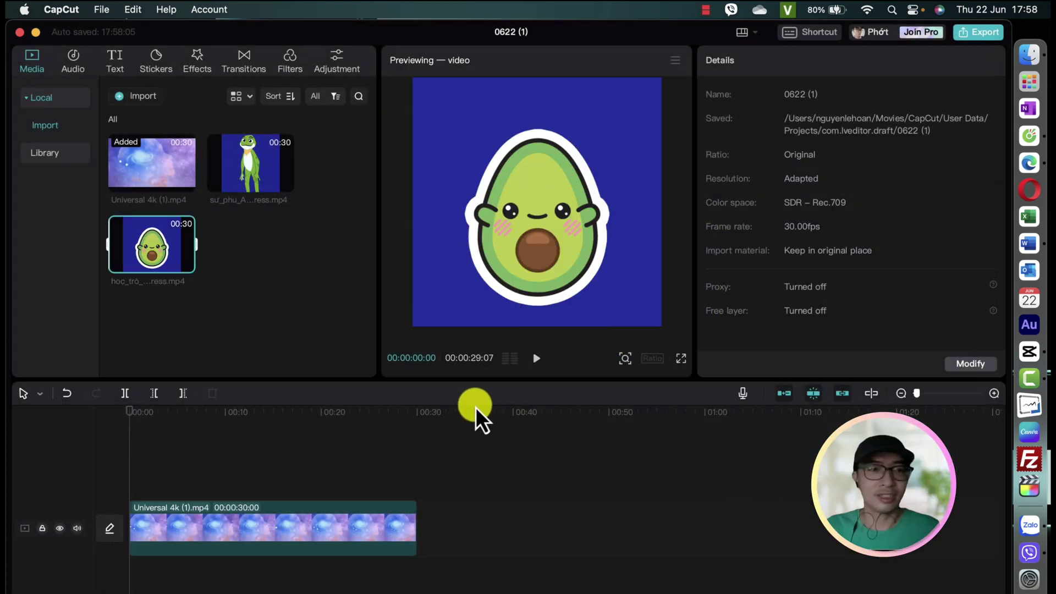
Place the frog clip on a track above the background, scale it to about 61% and move it to the frame's lower-right corner
{"action": "mouse_move", "coordinate": [254, 170]}
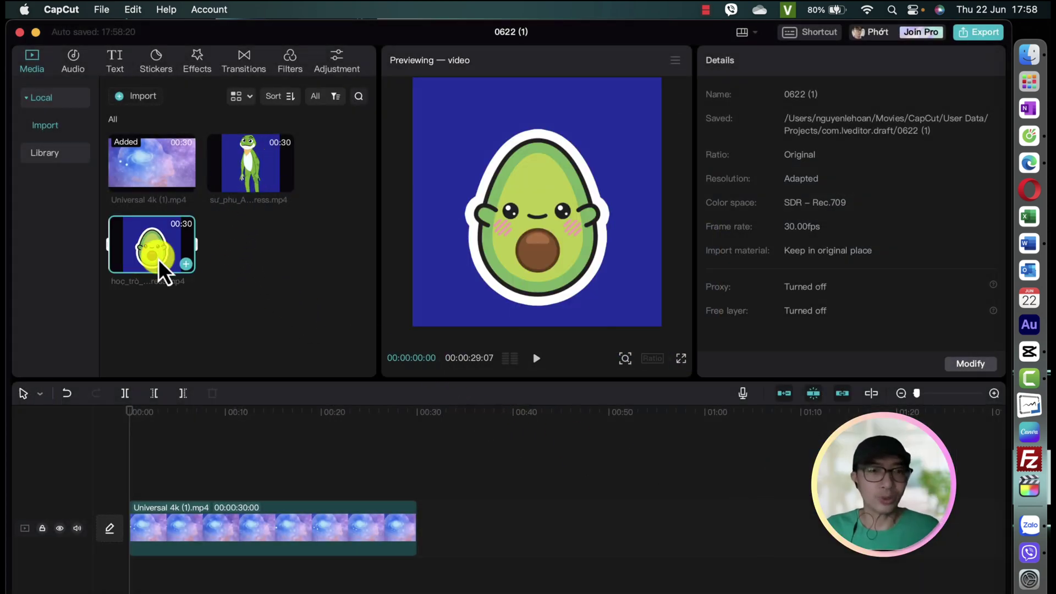
{"action": "left_click_drag", "start_coordinate": [231, 184], "coordinate": [132, 477]}
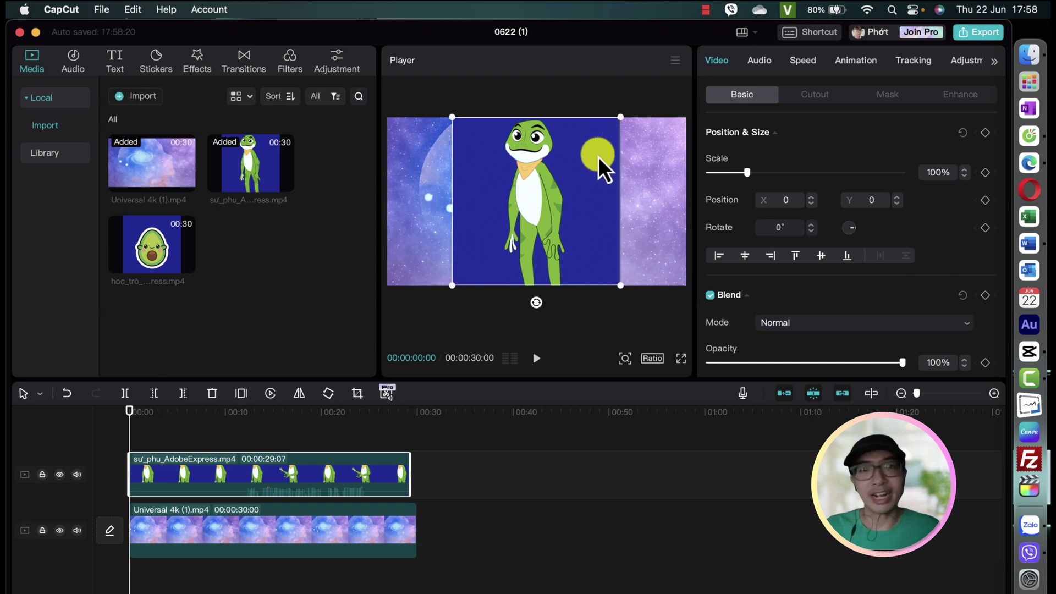
{"action": "left_click_drag", "start_coordinate": [620, 123], "coordinate": [589, 151]}
{"action": "left_click_drag", "start_coordinate": [532, 219], "coordinate": [630, 254]}
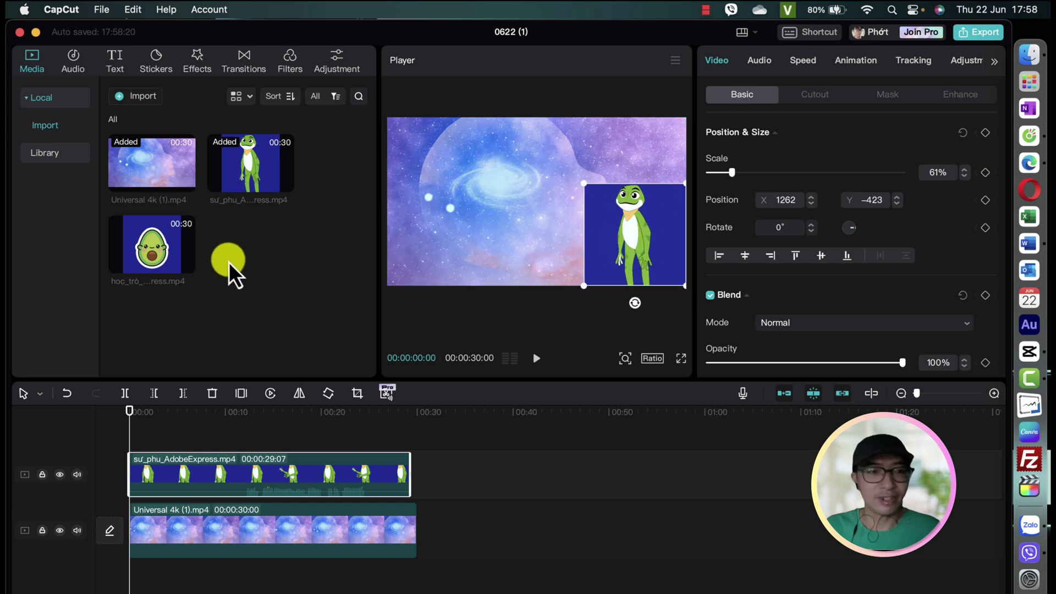
Place the avocado clip học_trò_AdobeExpress.mp4 on a new track above the frog clip, aligned to the timeline start
{"action": "left_click_drag", "start_coordinate": [155, 264], "coordinate": [134, 438]}
{"action": "left_click", "coordinate": [225, 463]}
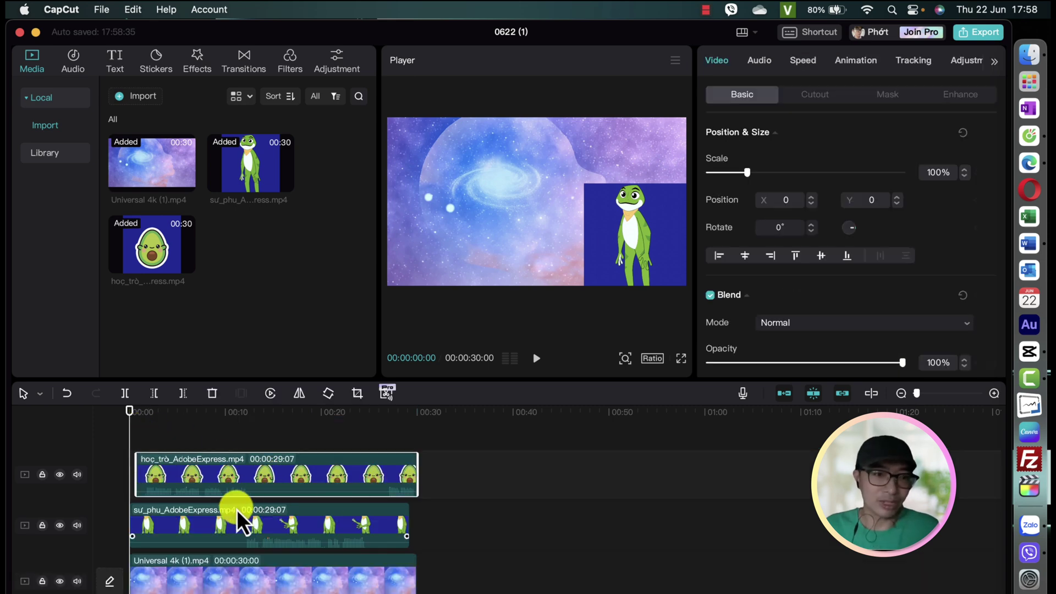
{"action": "left_click_drag", "start_coordinate": [226, 477], "coordinate": [222, 478]}
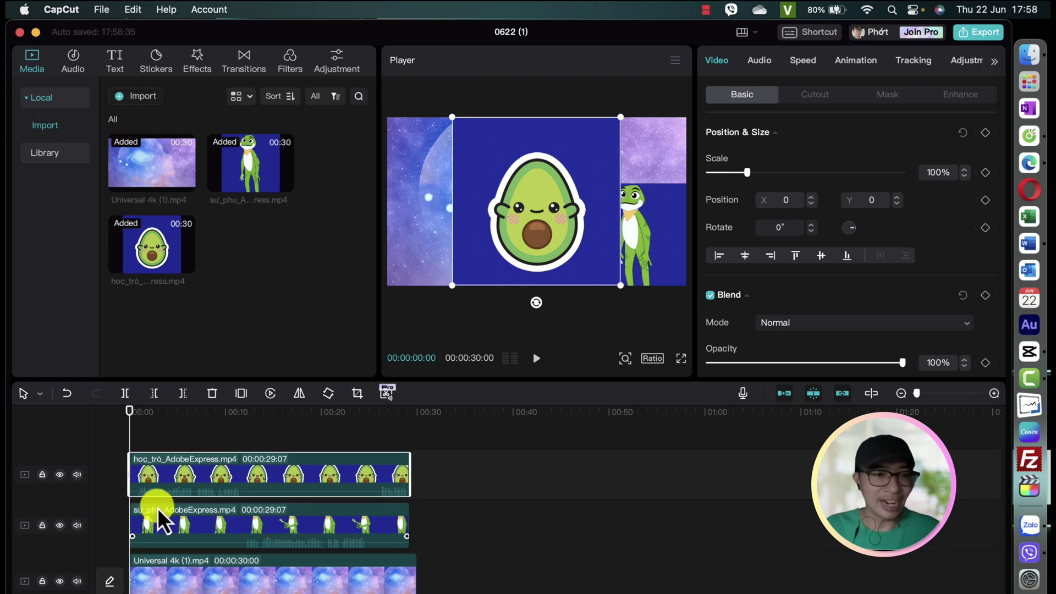
Scale the avocado clip to about 52% and move it to the frame's lower-left area, opposite the frog
{"action": "left_click", "coordinate": [274, 486]}
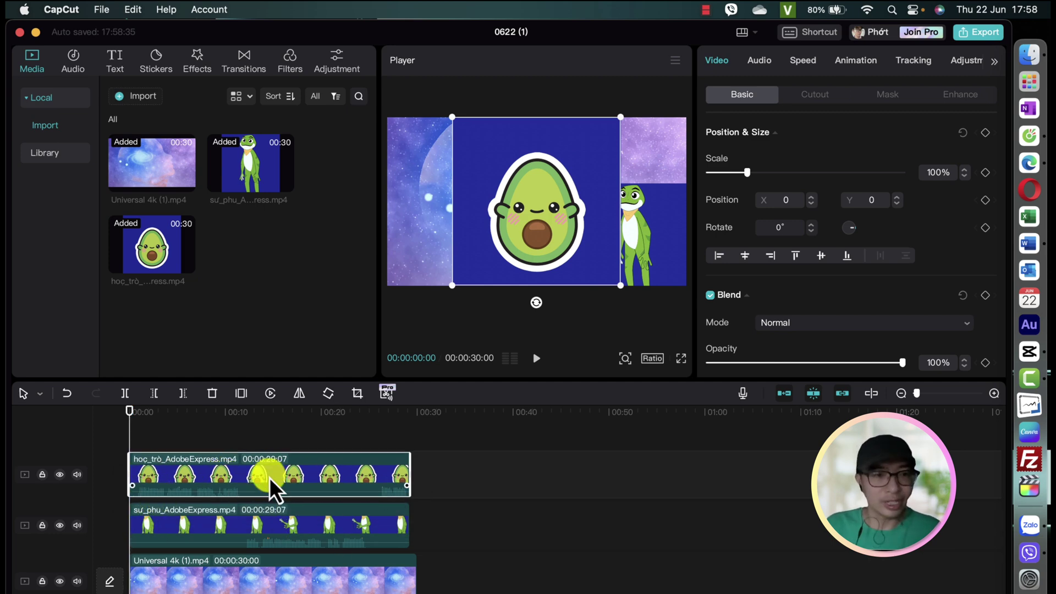
{"action": "left_click", "coordinate": [272, 527]}
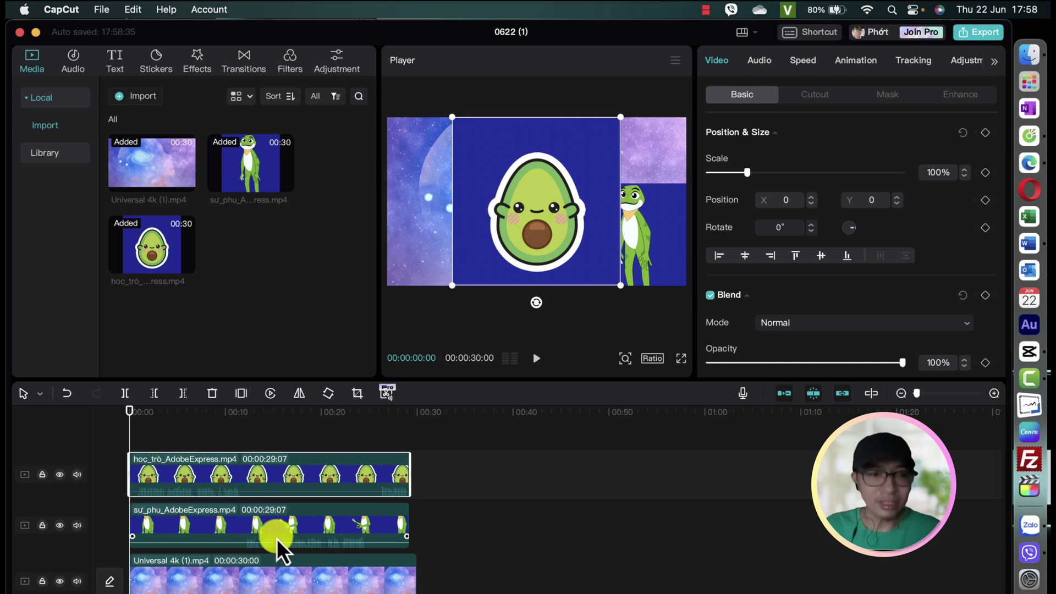
{"action": "left_click", "coordinate": [216, 496]}
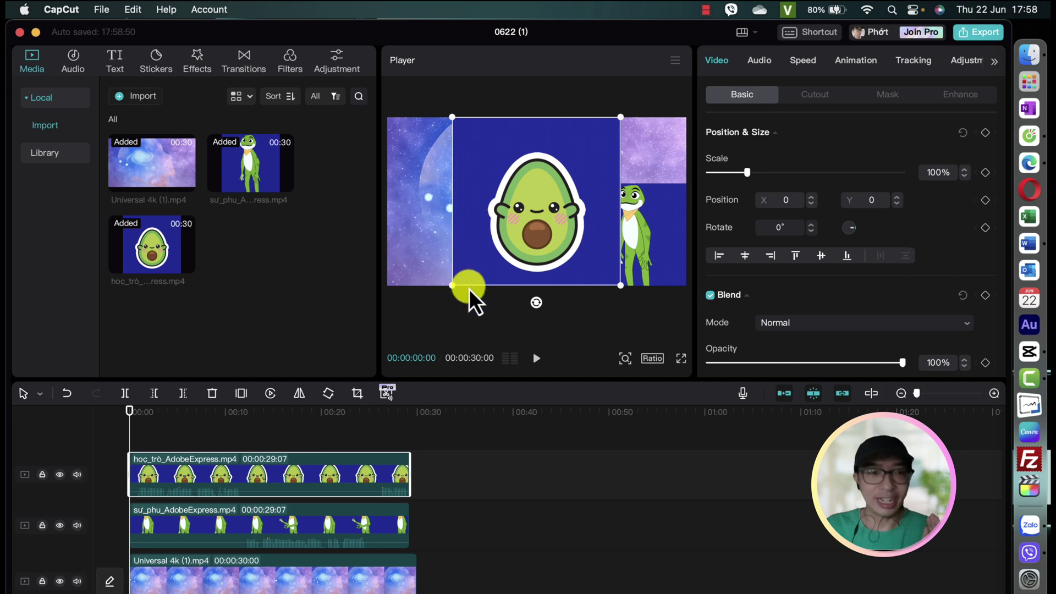
{"action": "left_click", "coordinate": [446, 284]}
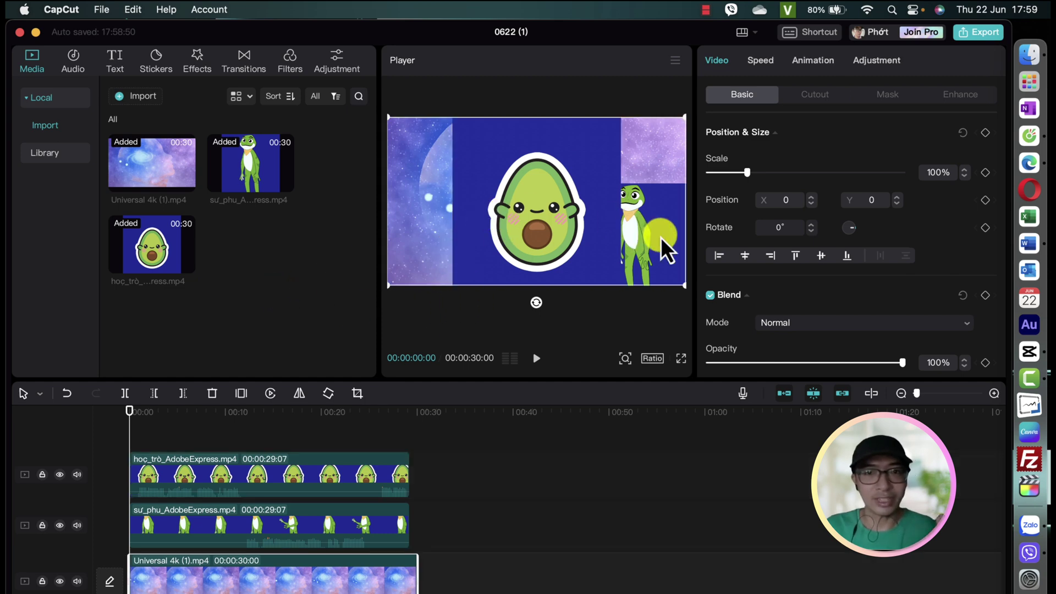
{"action": "left_click", "coordinate": [204, 487]}
{"action": "left_click_drag", "start_coordinate": [626, 115], "coordinate": [462, 245]}
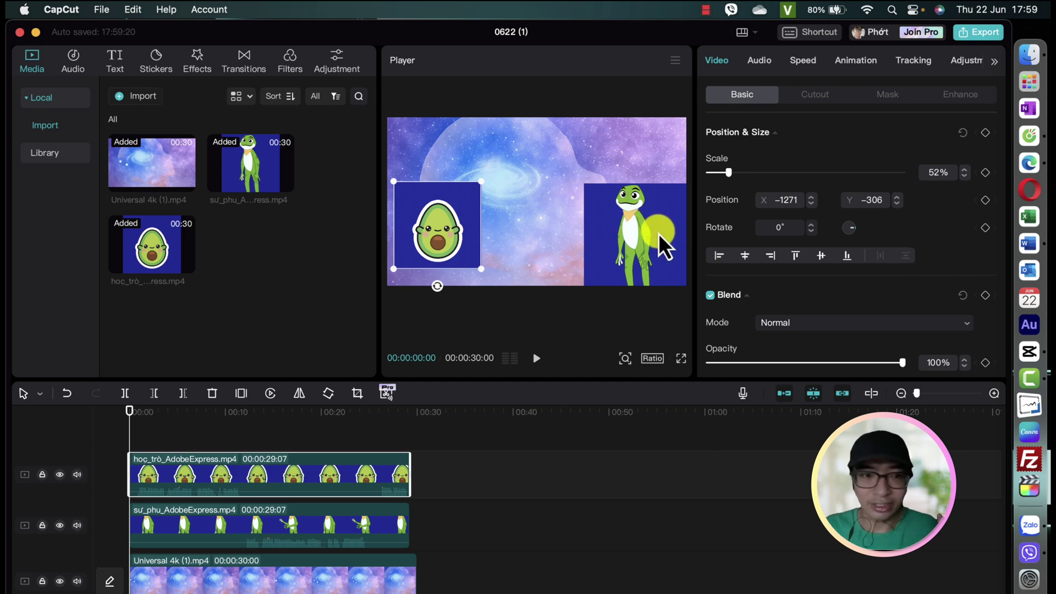
Remove the frog clip's background with Chroma key, sampling its dark blue and setting the strength to 2
{"action": "left_click", "coordinate": [334, 526]}
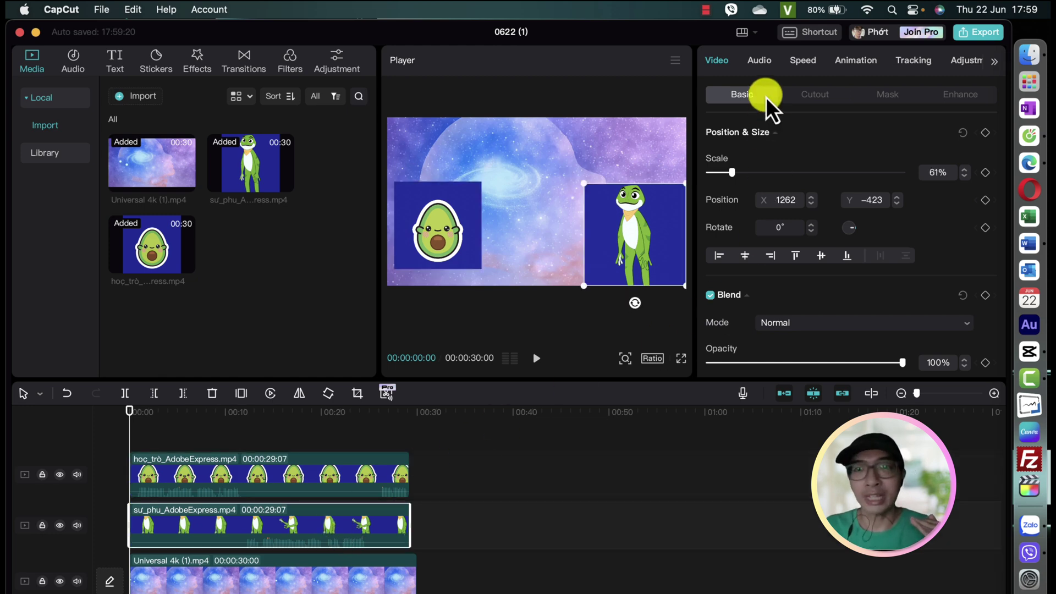
{"action": "left_click", "coordinate": [817, 99]}
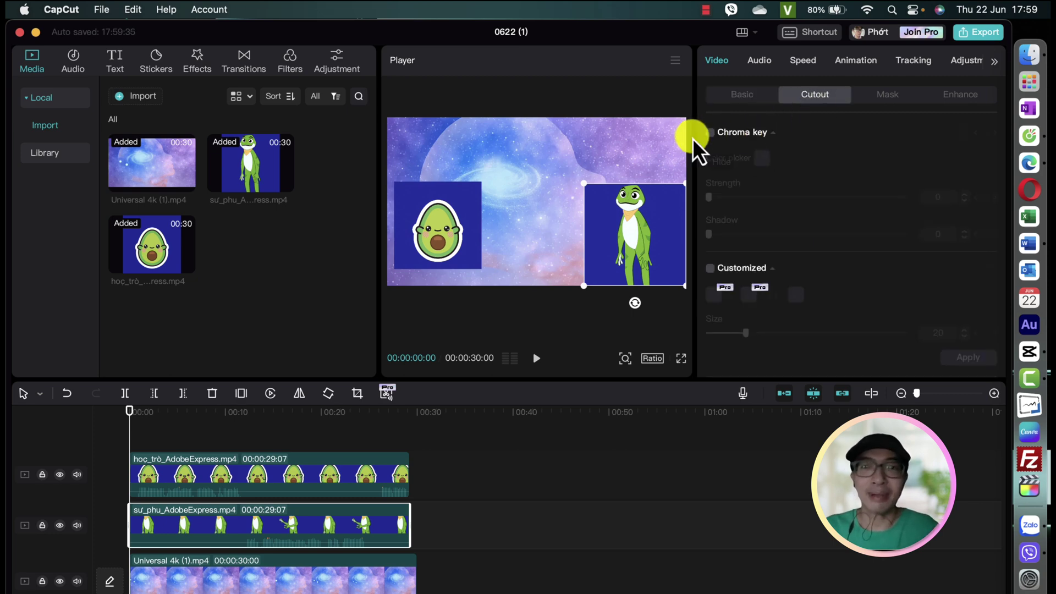
{"action": "left_click", "coordinate": [710, 133]}
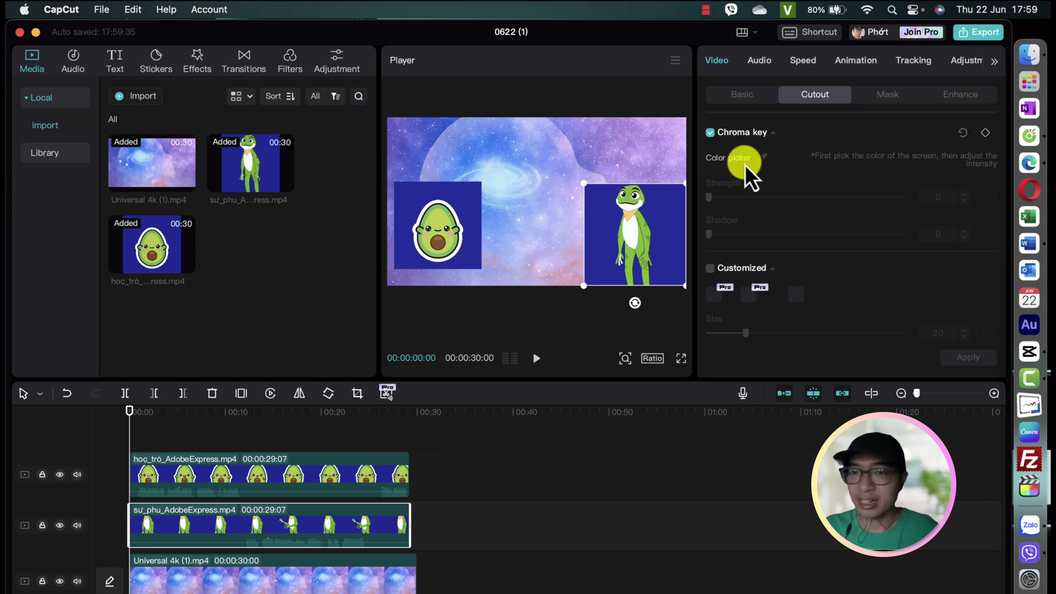
{"action": "left_click", "coordinate": [761, 159]}
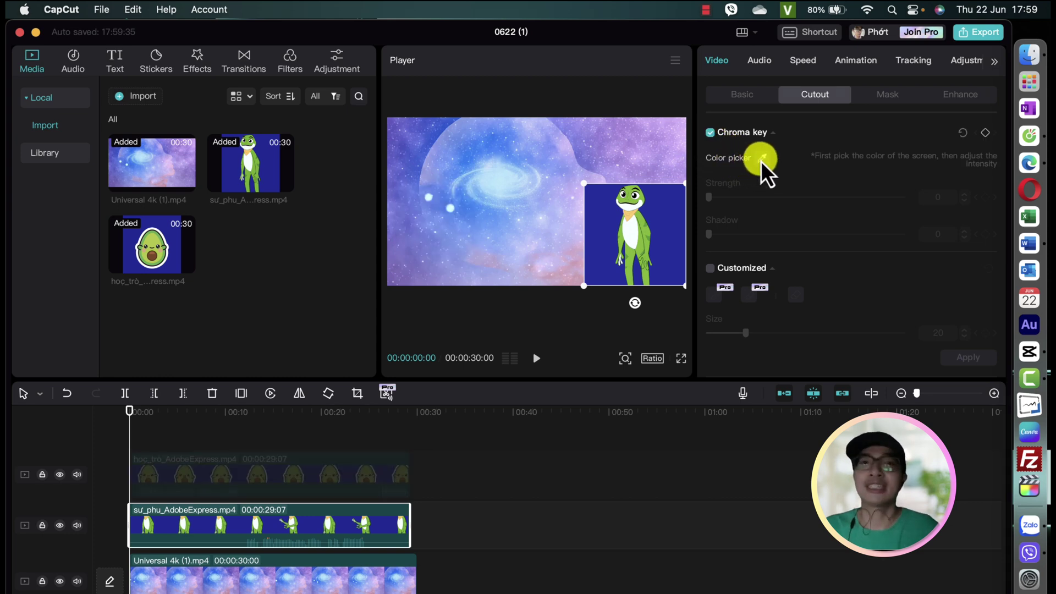
{"action": "left_click", "coordinate": [664, 220]}
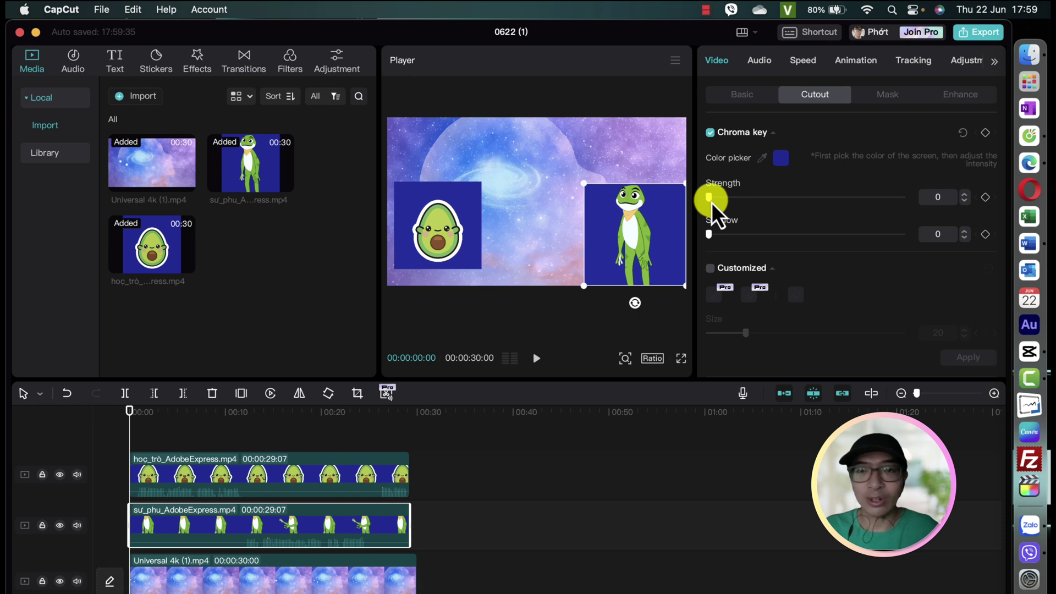
{"action": "left_click_drag", "start_coordinate": [709, 199], "coordinate": [714, 199]}
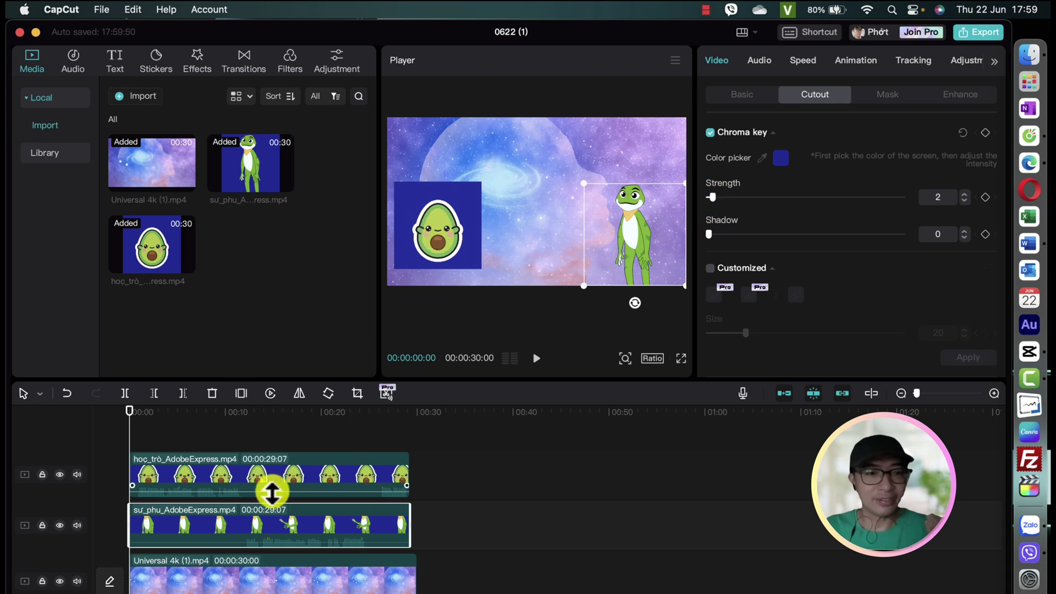
Remove the avocado clip's background with Chroma key, sampling its dark blue and setting the strength to 3
{"action": "left_click", "coordinate": [260, 483]}
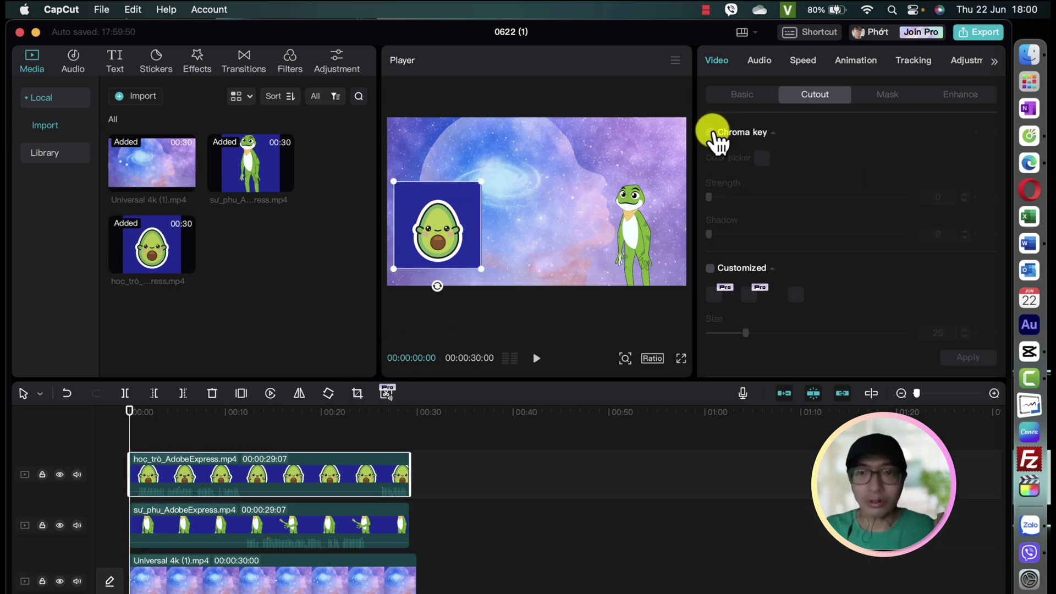
{"action": "left_click", "coordinate": [711, 132]}
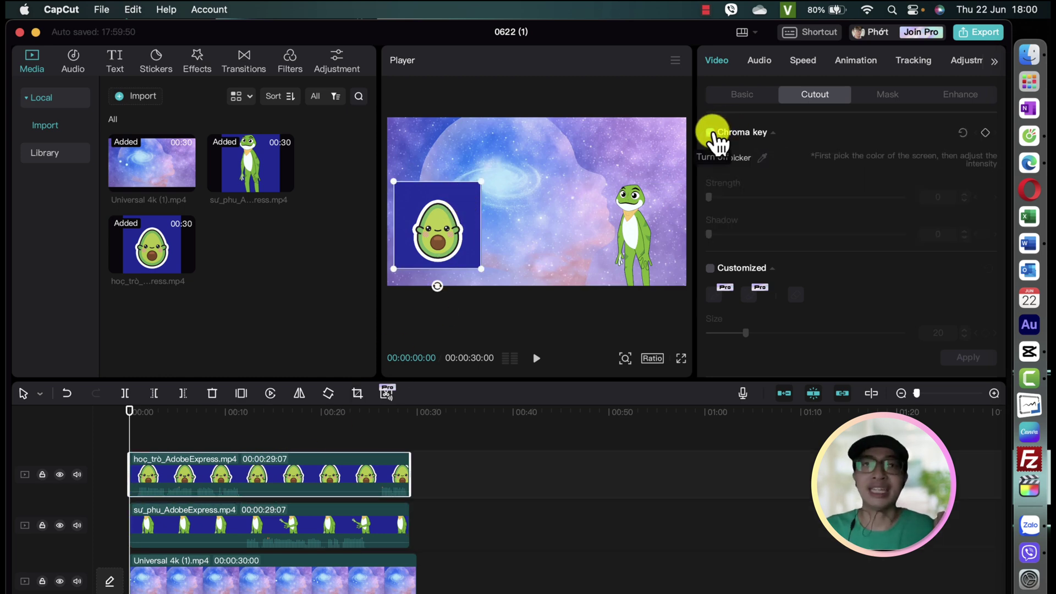
{"action": "left_click", "coordinate": [762, 159]}
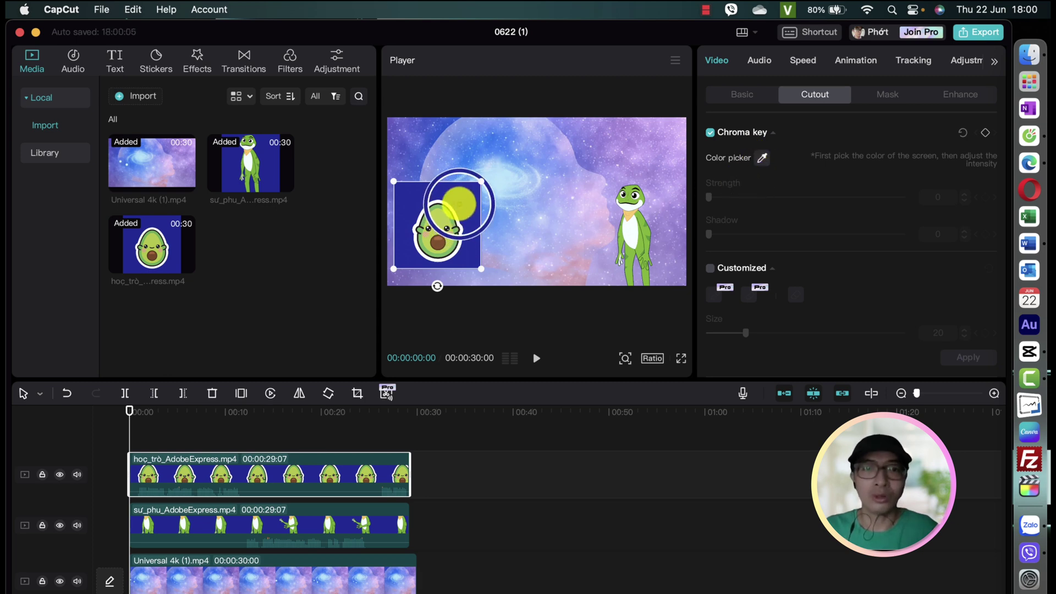
{"action": "left_click", "coordinate": [454, 202]}
{"action": "left_click_drag", "start_coordinate": [710, 199], "coordinate": [715, 201]}
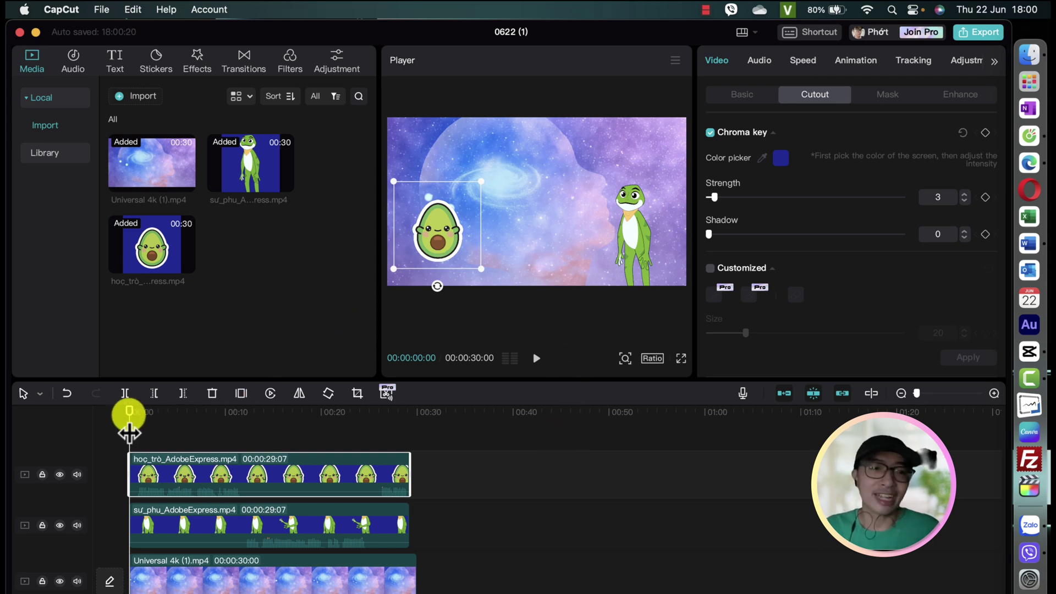
Generate auto captions from the video's speech with Vietnamese as the recognition language
{"action": "left_click_drag", "start_coordinate": [130, 416], "coordinate": [130, 460]}
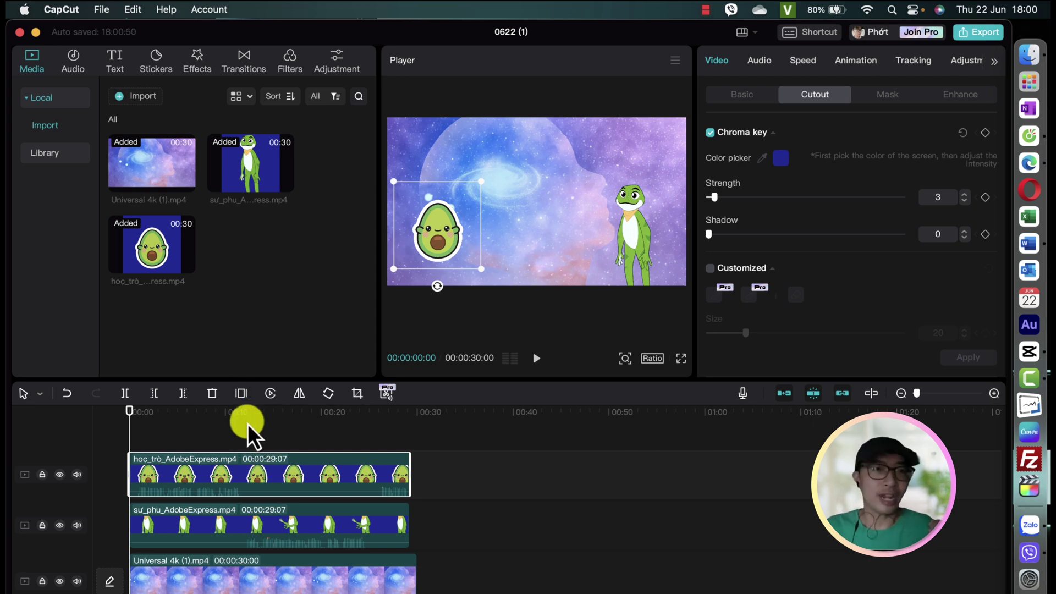
{"action": "left_click", "coordinate": [121, 61]}
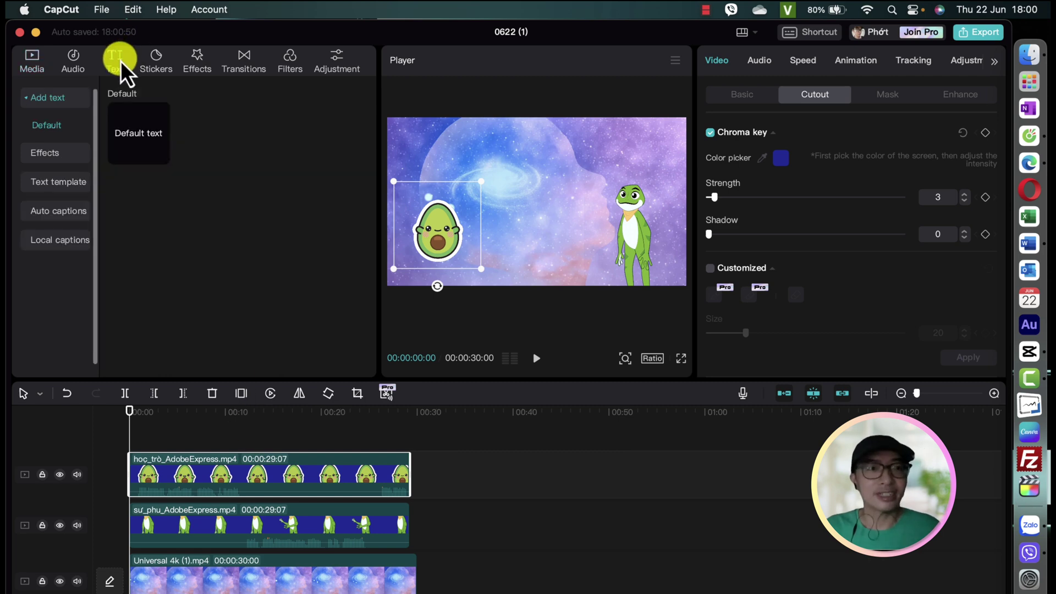
{"action": "left_click", "coordinate": [75, 219]}
{"action": "left_click", "coordinate": [215, 262]}
{"action": "scroll", "coordinate": [229, 319], "scroll_direction": "down", "scroll_amount": 5}
{"action": "left_click", "coordinate": [222, 397]}
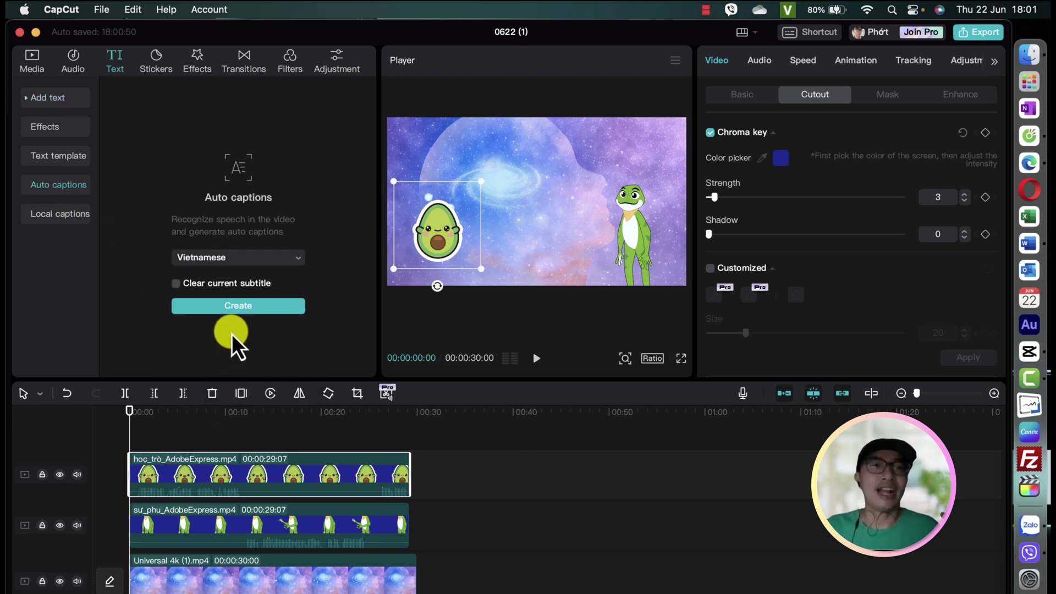
{"action": "left_click", "coordinate": [230, 307]}
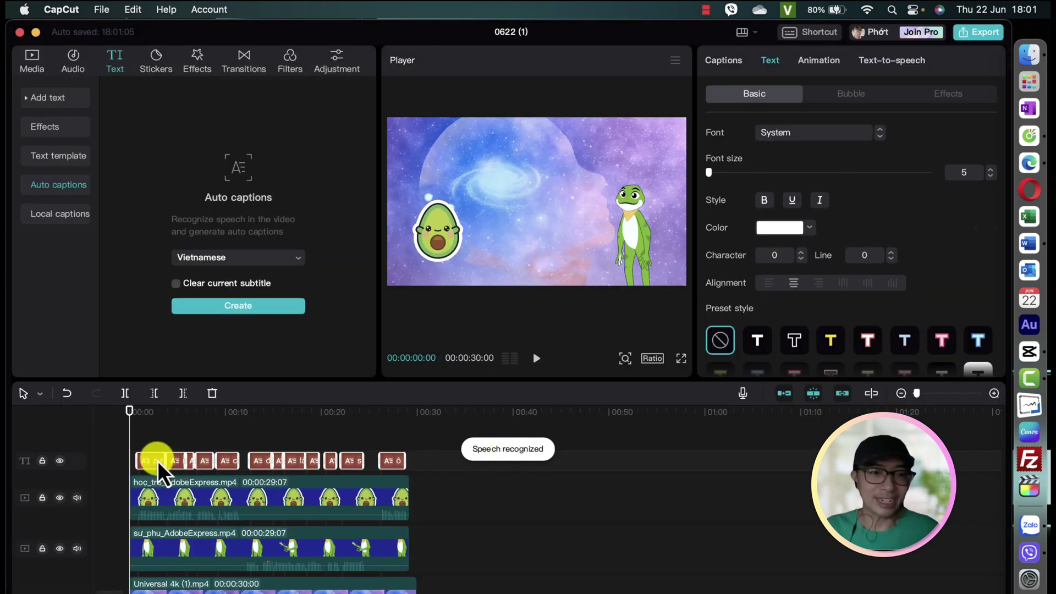
Change the font of all generated captions to Times New Roman Bold
{"action": "left_click_drag", "start_coordinate": [129, 411], "coordinate": [128, 460]}
{"action": "left_click", "coordinate": [447, 461]}
{"action": "left_click", "coordinate": [297, 461]}
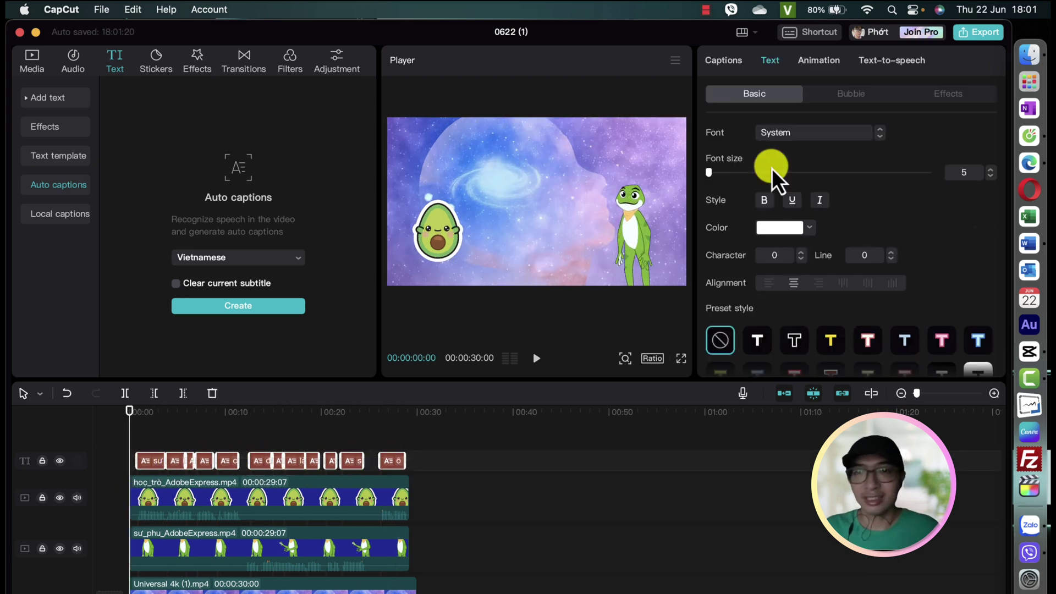
{"action": "left_click", "coordinate": [776, 136]}
{"action": "left_click", "coordinate": [796, 198]}
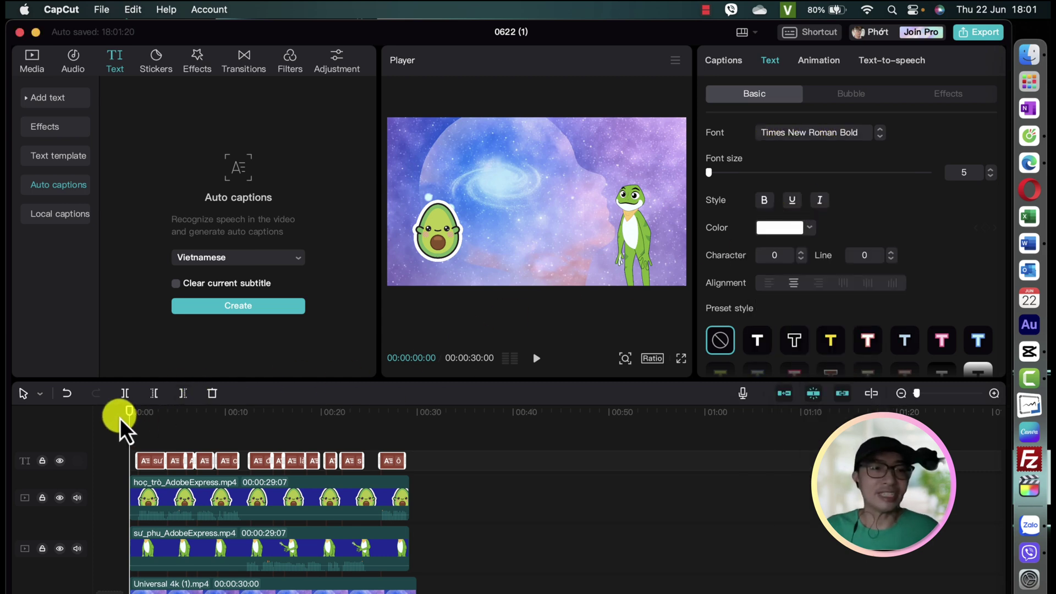
Show the first caption at 00:00:02:23 and apply the red-and-white outlined preset style to the captions
{"action": "left_click_drag", "start_coordinate": [129, 422], "coordinate": [156, 423]}
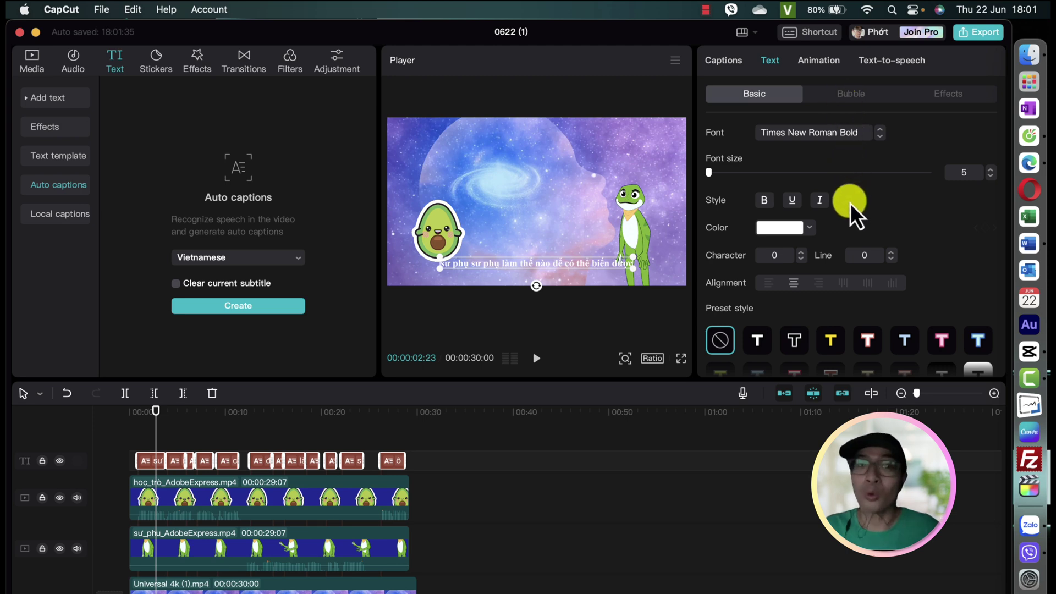
{"action": "left_click", "coordinate": [798, 230]}
{"action": "left_click", "coordinate": [879, 214]}
{"action": "scroll", "coordinate": [886, 264], "scroll_direction": "down", "scroll_amount": 5}
{"action": "scroll", "coordinate": [863, 283], "scroll_direction": "up", "scroll_amount": 4}
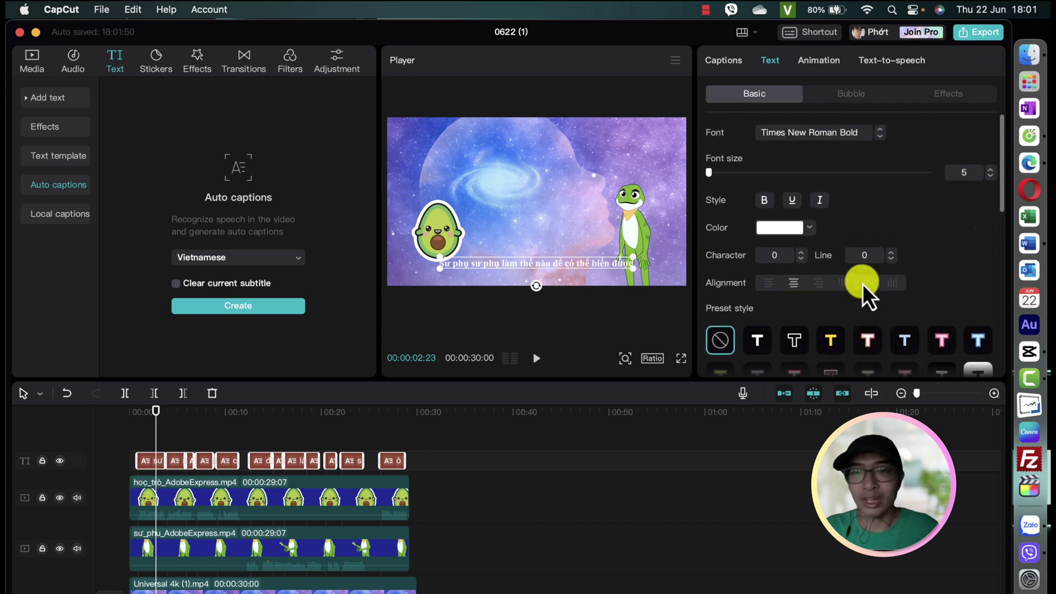
{"action": "scroll", "coordinate": [870, 290], "scroll_direction": "down", "scroll_amount": 2}
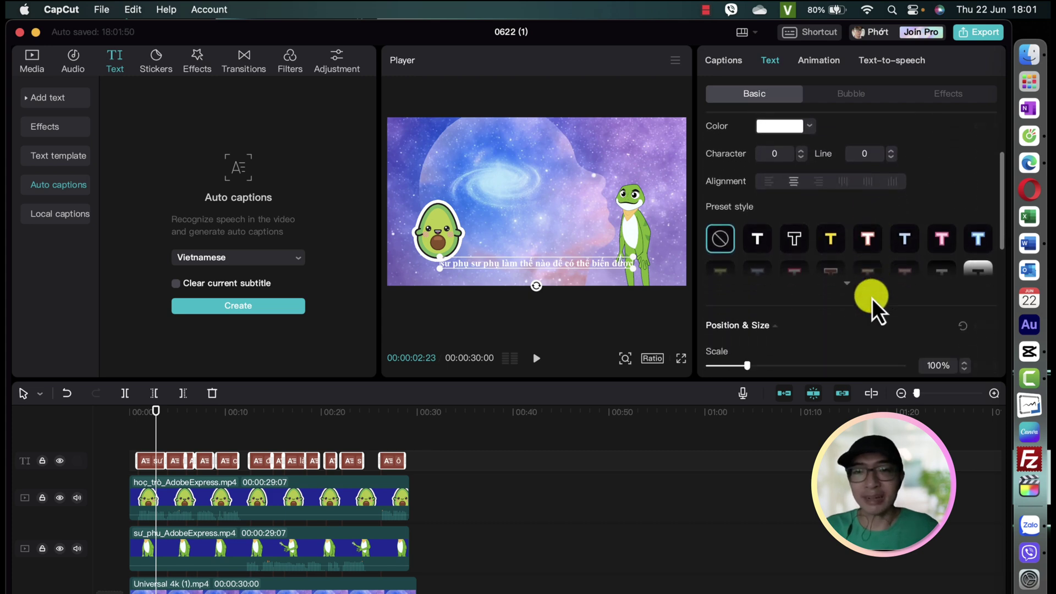
{"action": "left_click", "coordinate": [850, 274]}
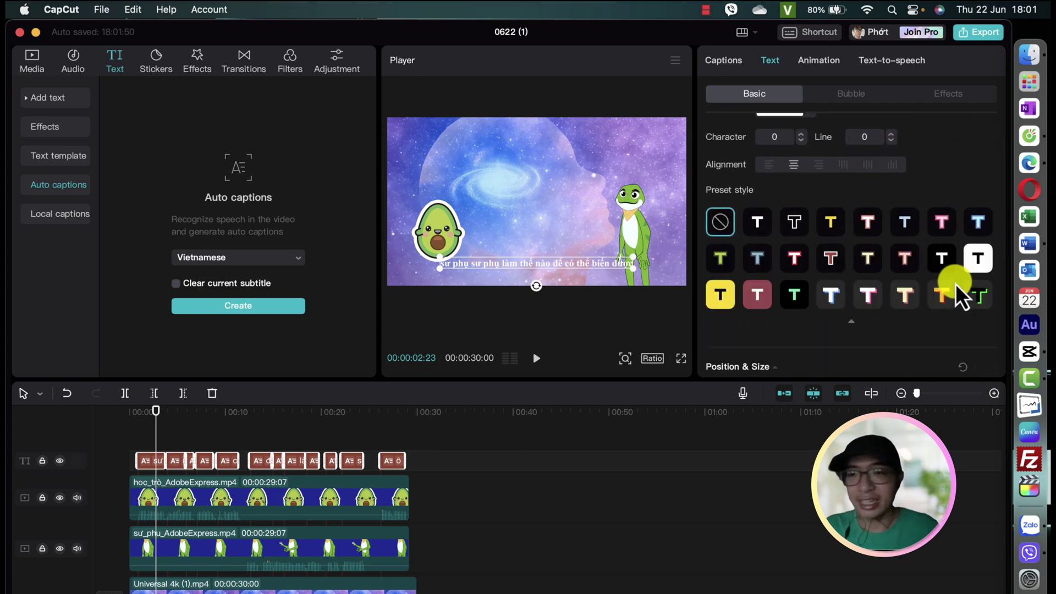
{"action": "left_click", "coordinate": [794, 258]}
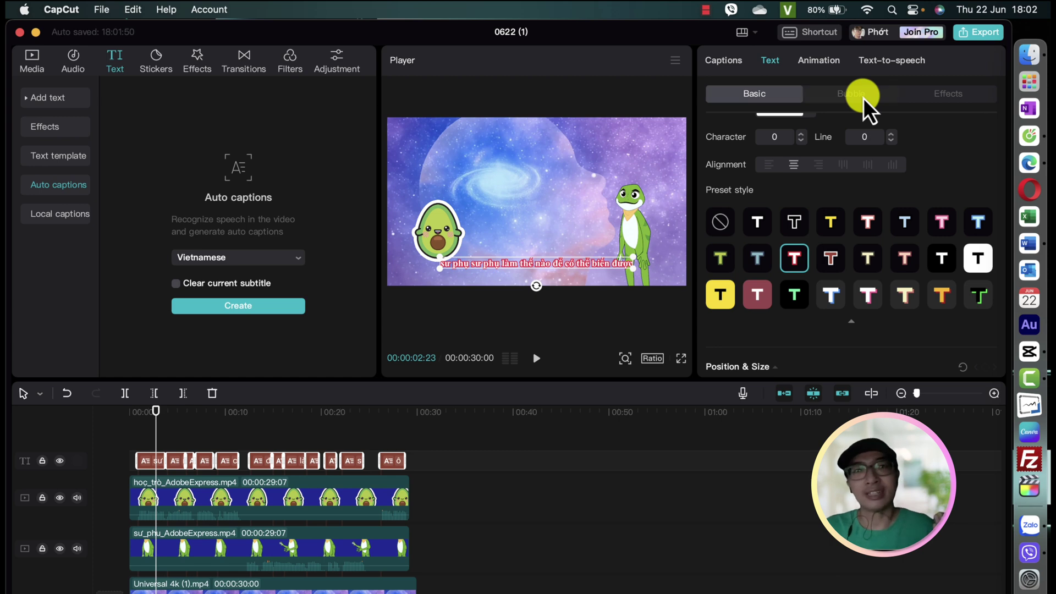
Apply the sale-tag ¥2300 bubble to the captions after trying the starburst one, and move them to the frame's upper centre
{"action": "left_click", "coordinate": [864, 98]}
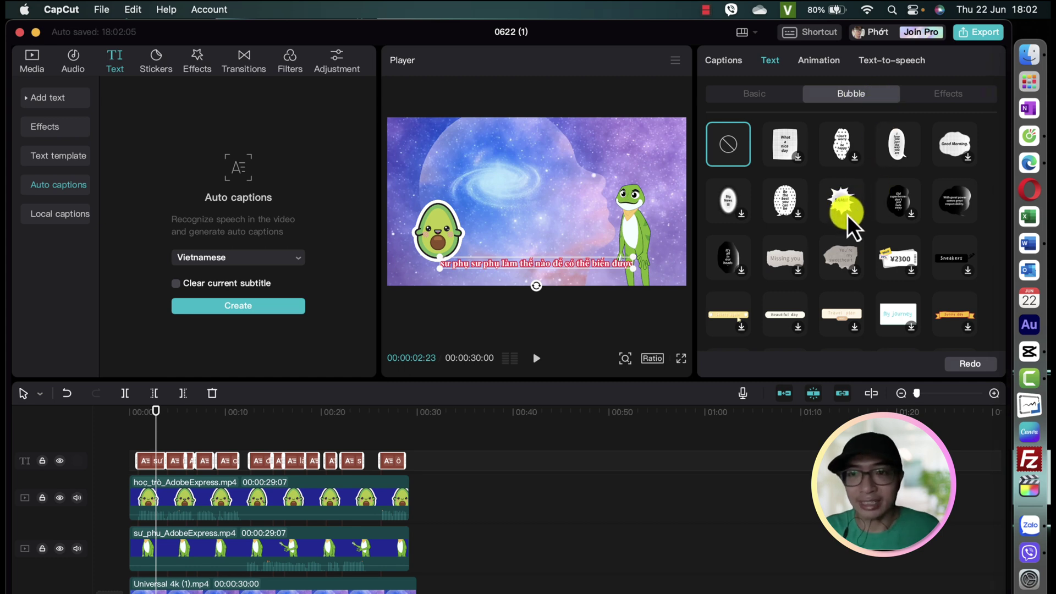
{"action": "scroll", "coordinate": [831, 305], "scroll_direction": "down", "scroll_amount": 1}
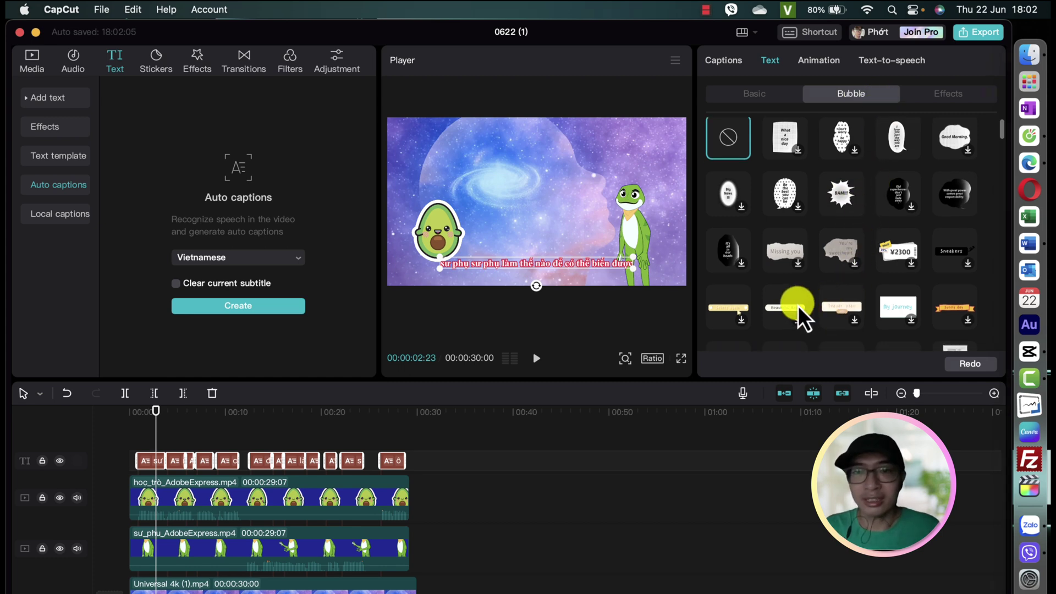
{"action": "scroll", "coordinate": [870, 292], "scroll_direction": "down", "scroll_amount": 2}
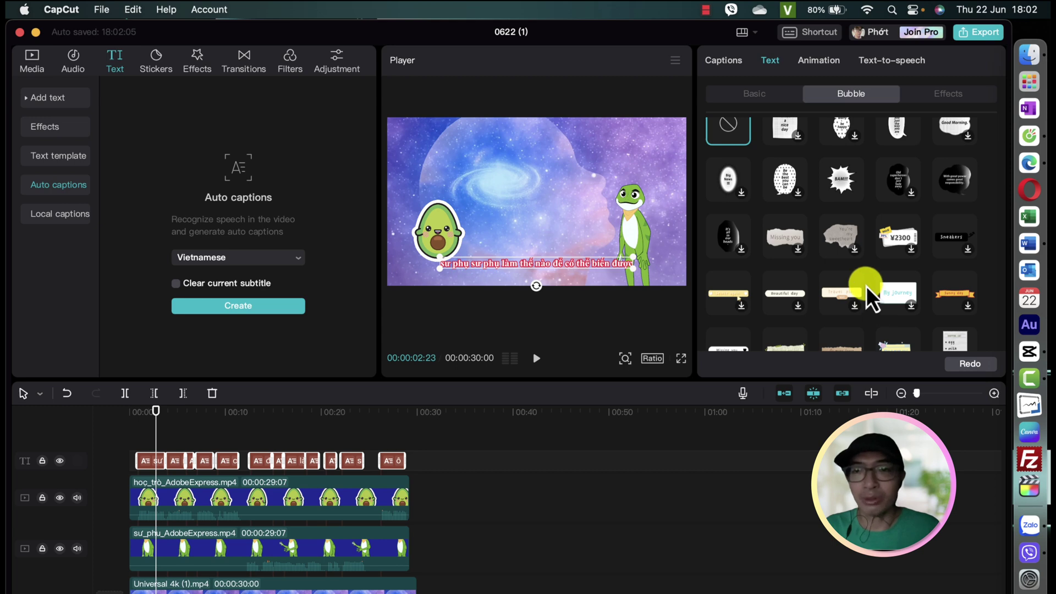
{"action": "scroll", "coordinate": [867, 287], "scroll_direction": "down", "scroll_amount": 2}
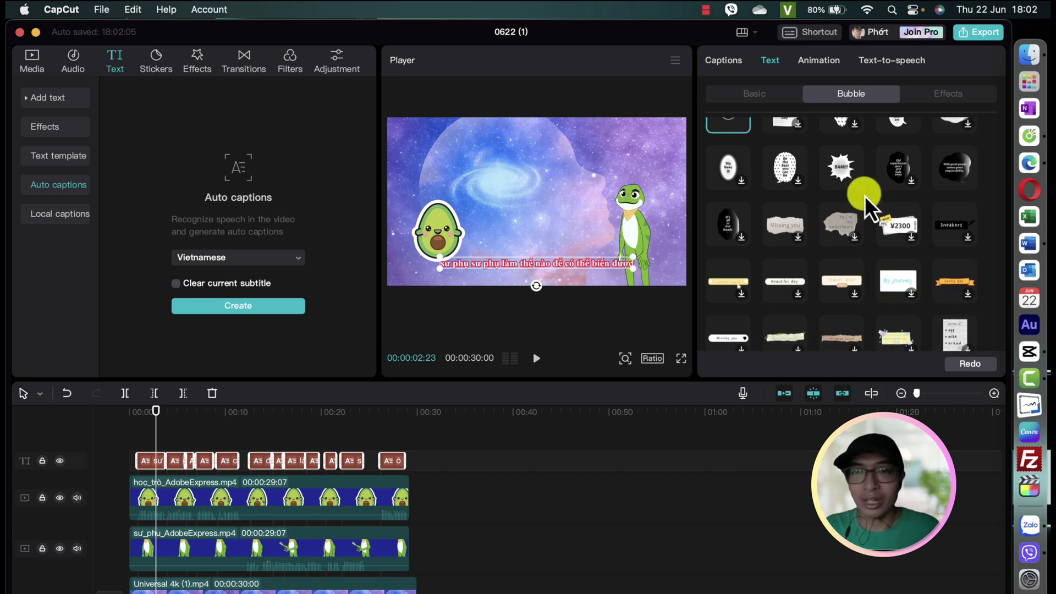
{"action": "left_click", "coordinate": [844, 171]}
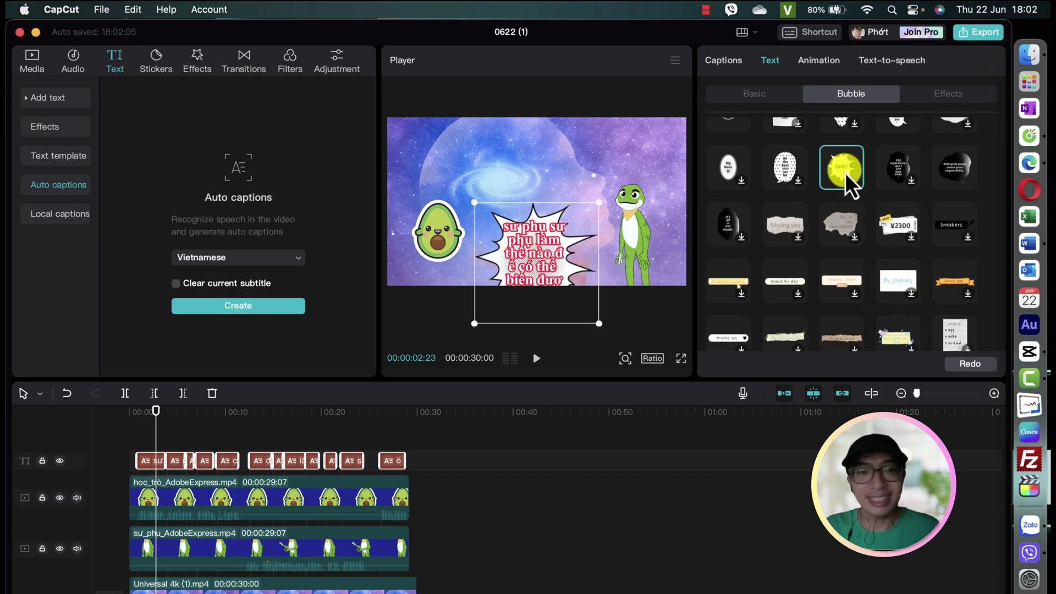
{"action": "left_click", "coordinate": [888, 227]}
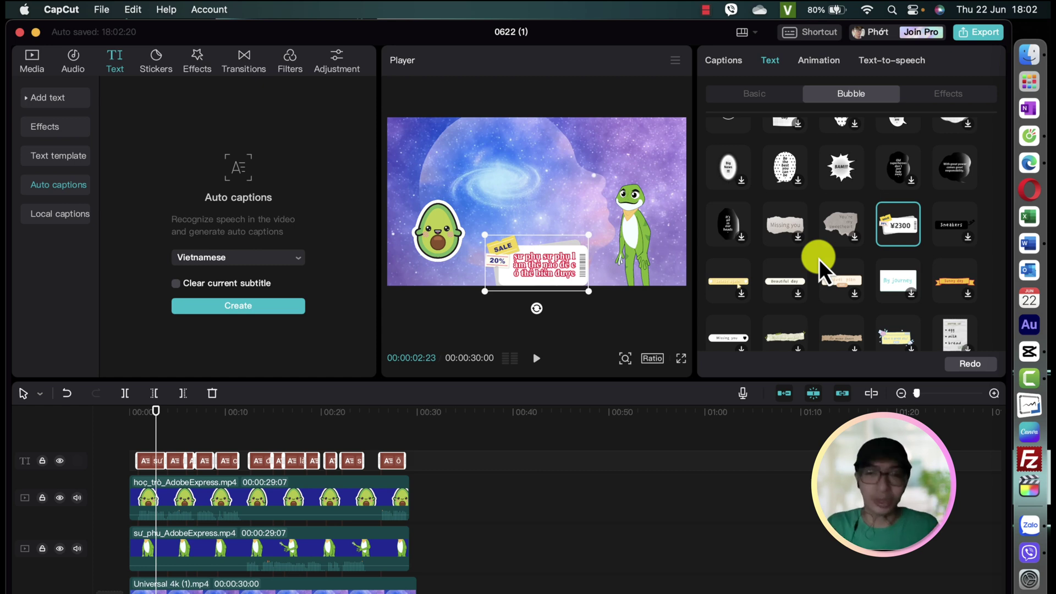
{"action": "left_click_drag", "start_coordinate": [573, 242], "coordinate": [523, 175]}
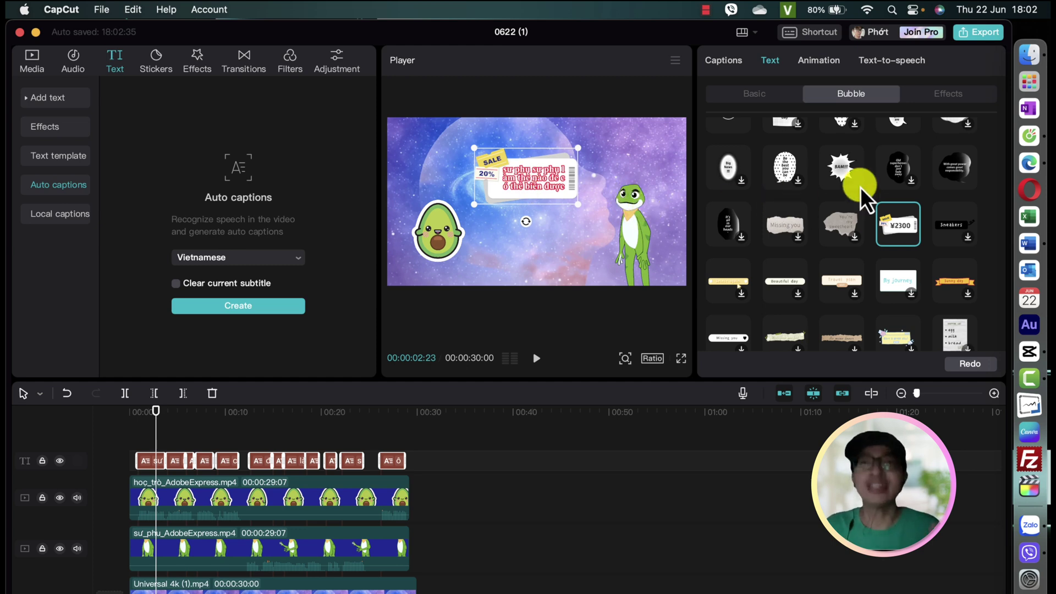
Apply the light-blue, black-and-white outlined text effect to the captions and scrub the timeline from the start to about 00:00:27:26 to check them
{"action": "left_click", "coordinate": [942, 97]}
{"action": "scroll", "coordinate": [787, 297], "scroll_direction": "down", "scroll_amount": 5}
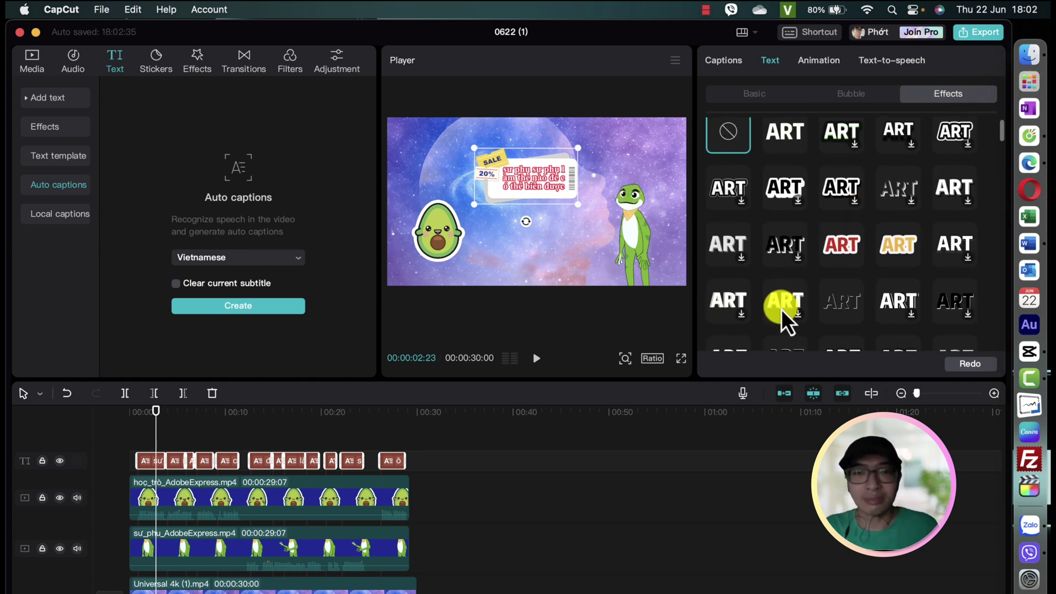
{"action": "scroll", "coordinate": [772, 309], "scroll_direction": "down", "scroll_amount": 3}
{"action": "scroll", "coordinate": [775, 318], "scroll_direction": "down", "scroll_amount": 2}
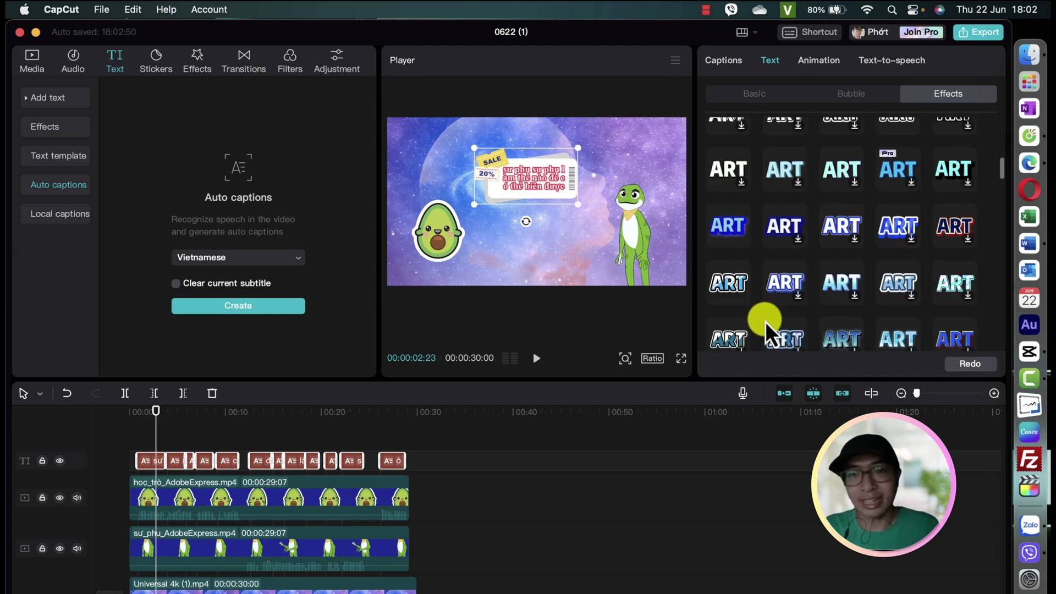
{"action": "left_click", "coordinate": [725, 279]}
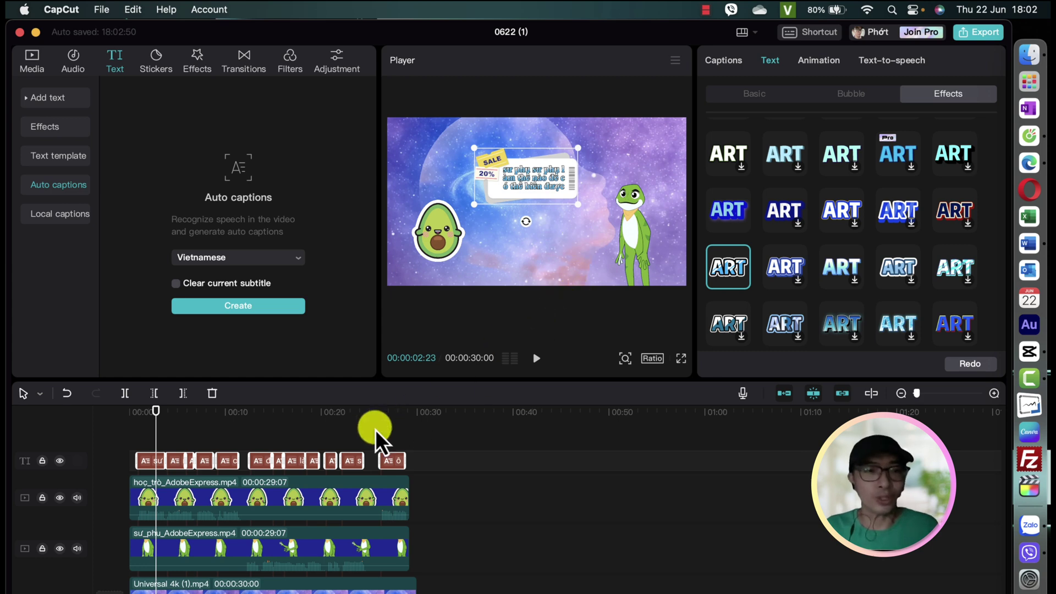
{"action": "left_click", "coordinate": [120, 418]}
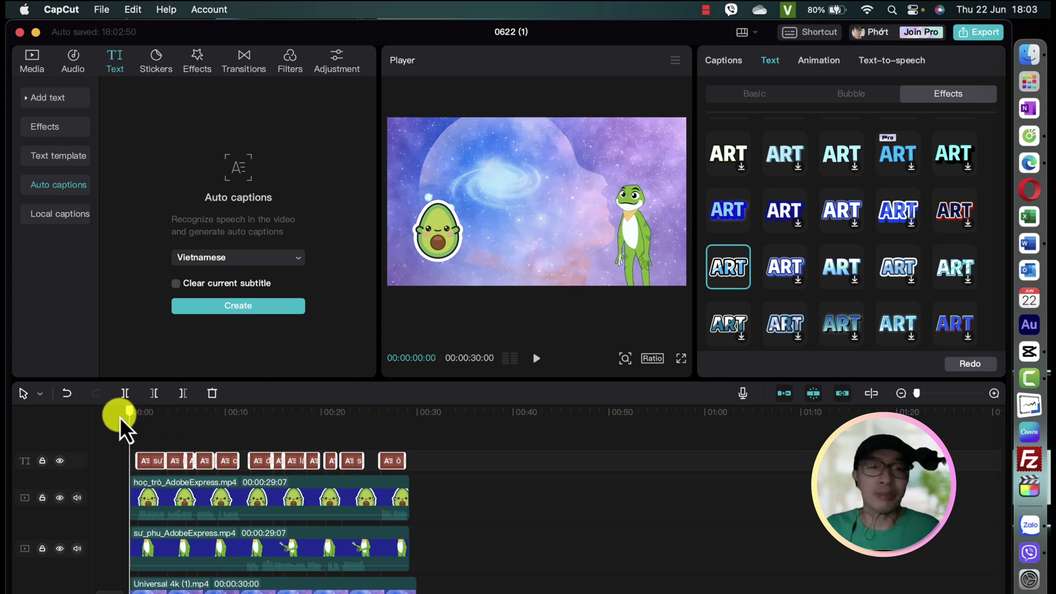
{"action": "left_click_drag", "start_coordinate": [120, 417], "coordinate": [396, 454]}
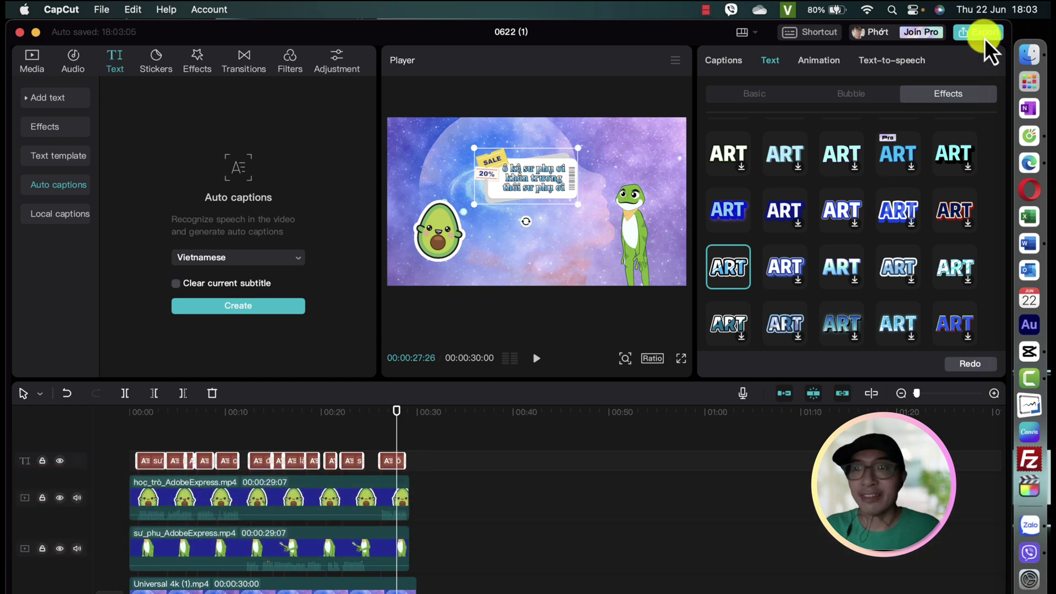
Export the project as 0622 (1) in 4K with the recommended bit rate, H.264 codec, mov format and 30fps
{"action": "left_click", "coordinate": [984, 33]}
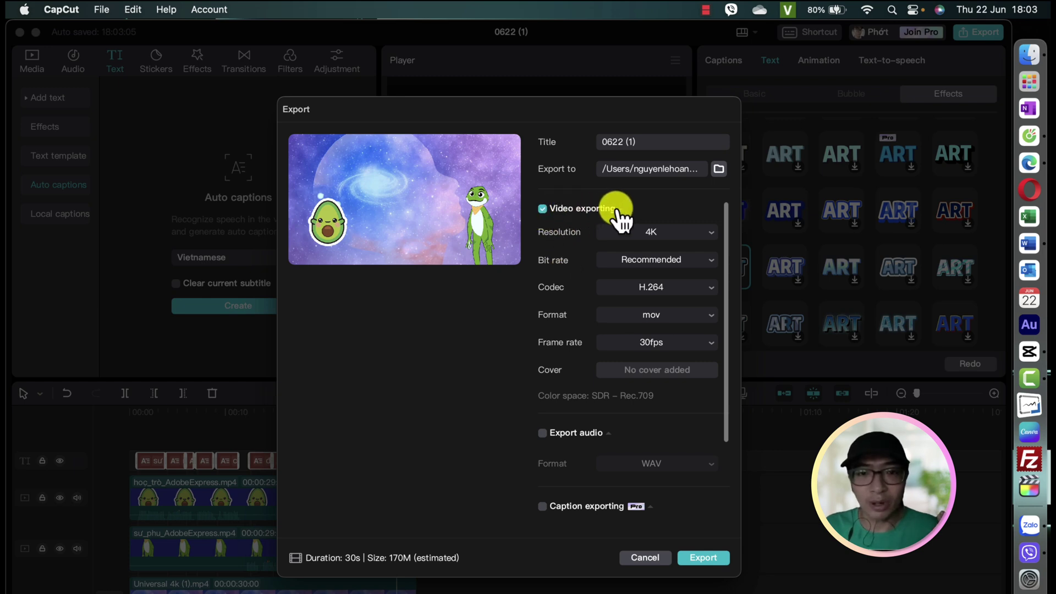
{"action": "left_click", "coordinate": [671, 236]}
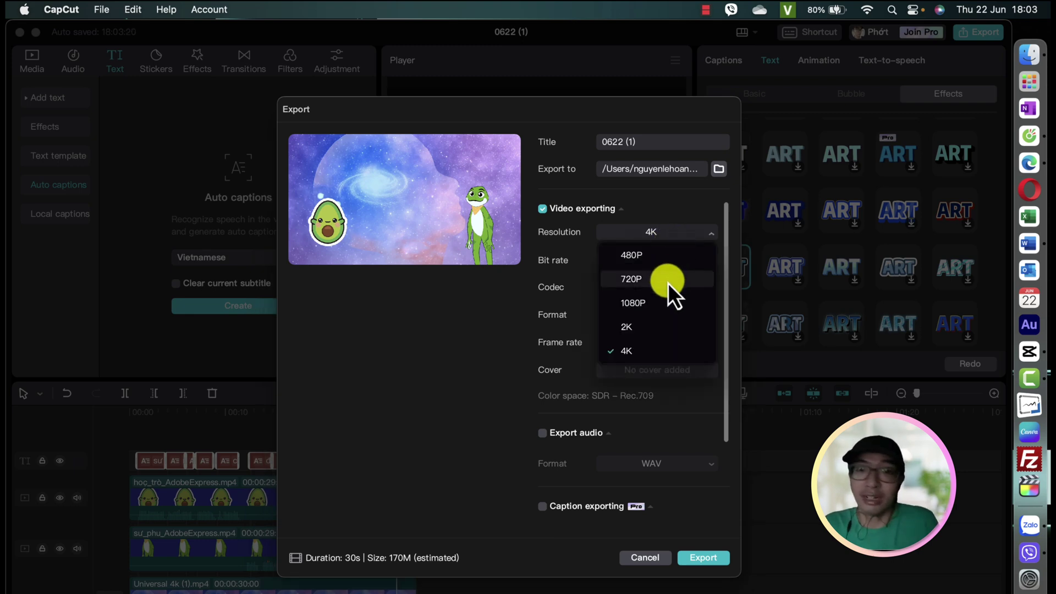
{"action": "left_click", "coordinate": [477, 346]}
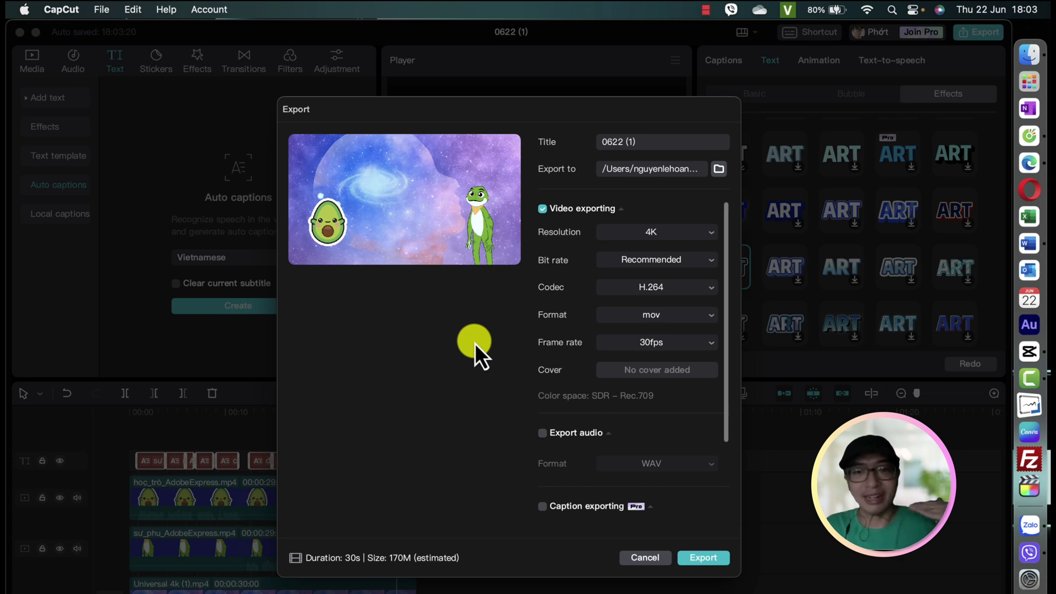
{"action": "left_click", "coordinate": [703, 558]}
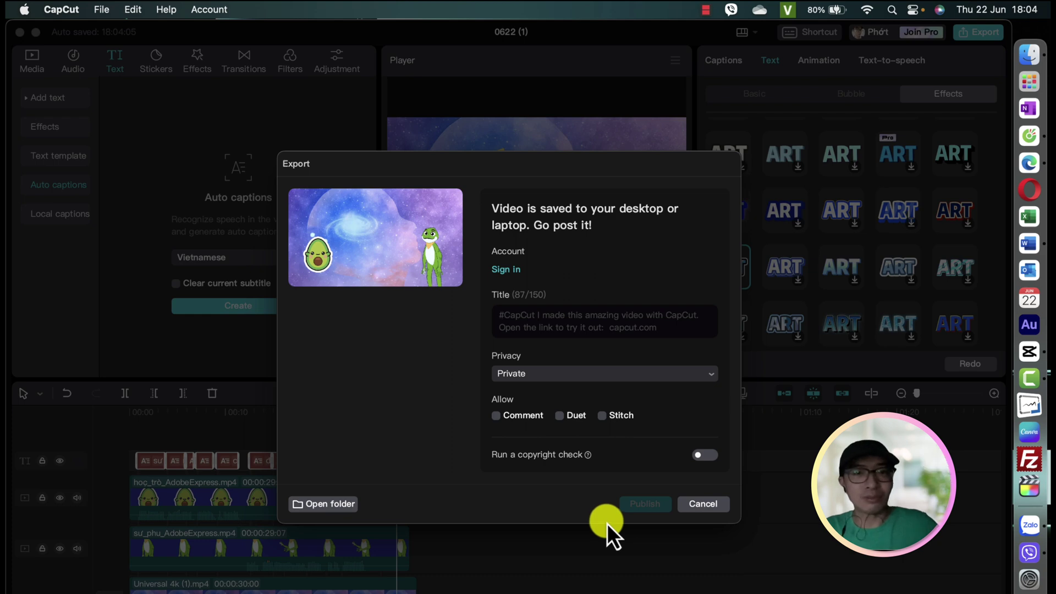
Show the exported 0622 (1).mov in the Downloads folder in Finder and look through the neighbouring movie files
{"action": "left_click", "coordinate": [322, 504]}
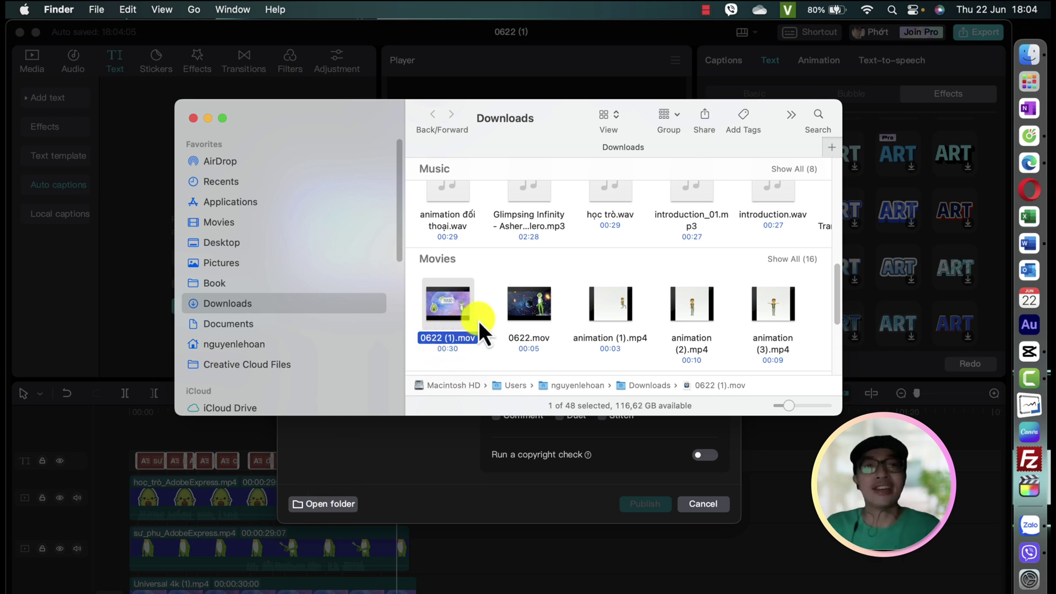
{"action": "scroll", "coordinate": [479, 325], "scroll_direction": "down", "scroll_amount": 2}
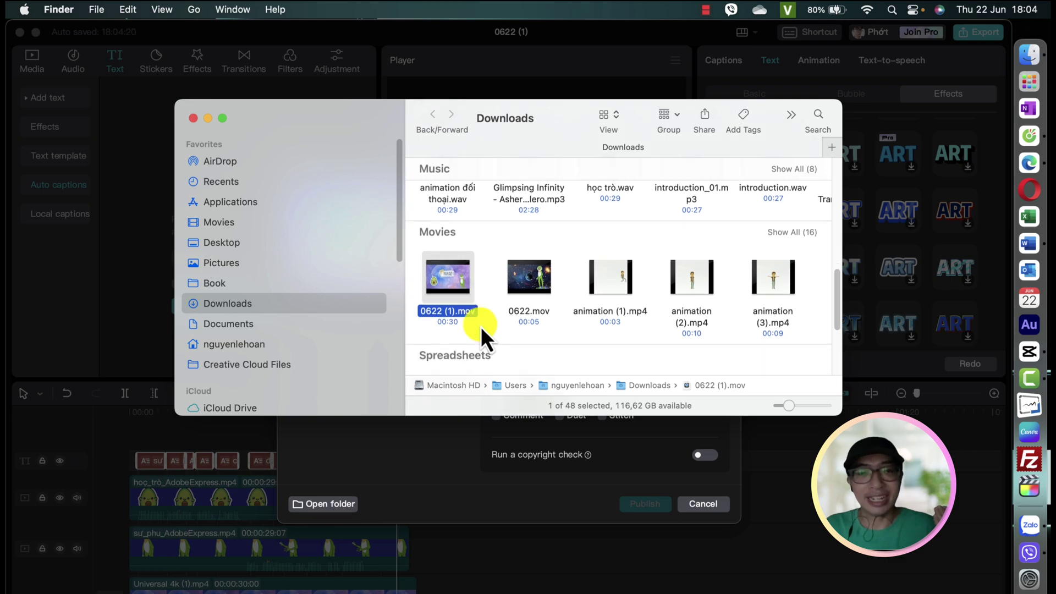
{"action": "scroll", "coordinate": [481, 331], "scroll_direction": "up", "scroll_amount": 5}
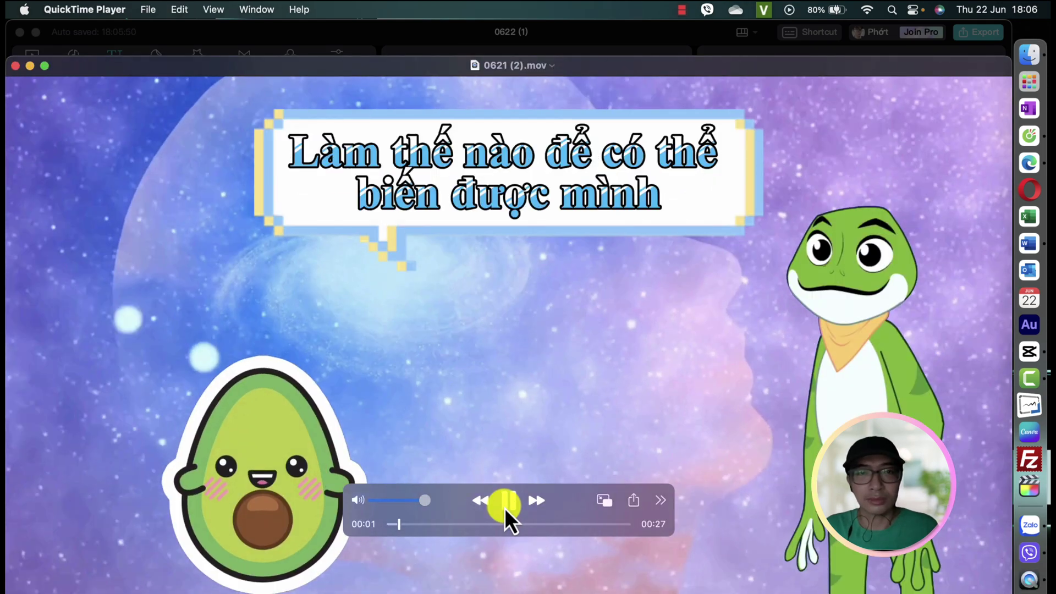
Pause the playback of 0621 (2).mov in QuickTime Player and minimise its window
{"action": "left_click", "coordinate": [504, 502]}
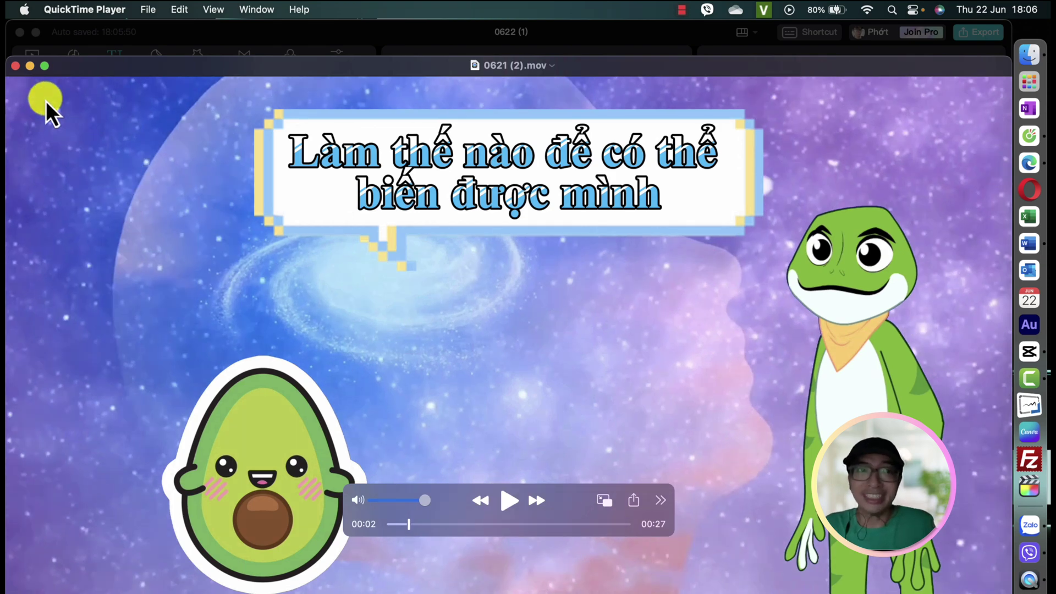
{"action": "left_click", "coordinate": [31, 67]}
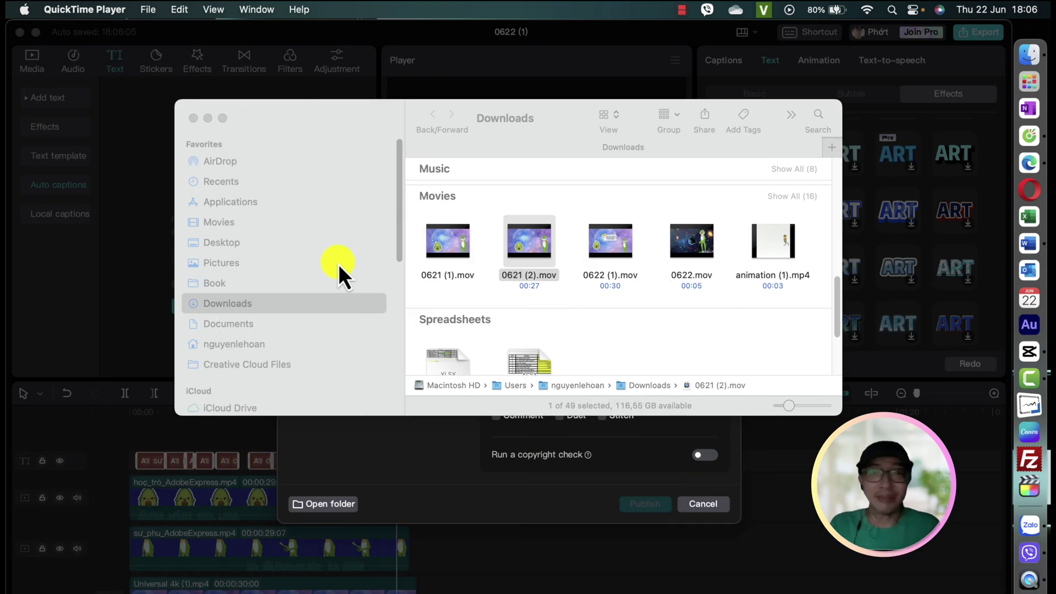